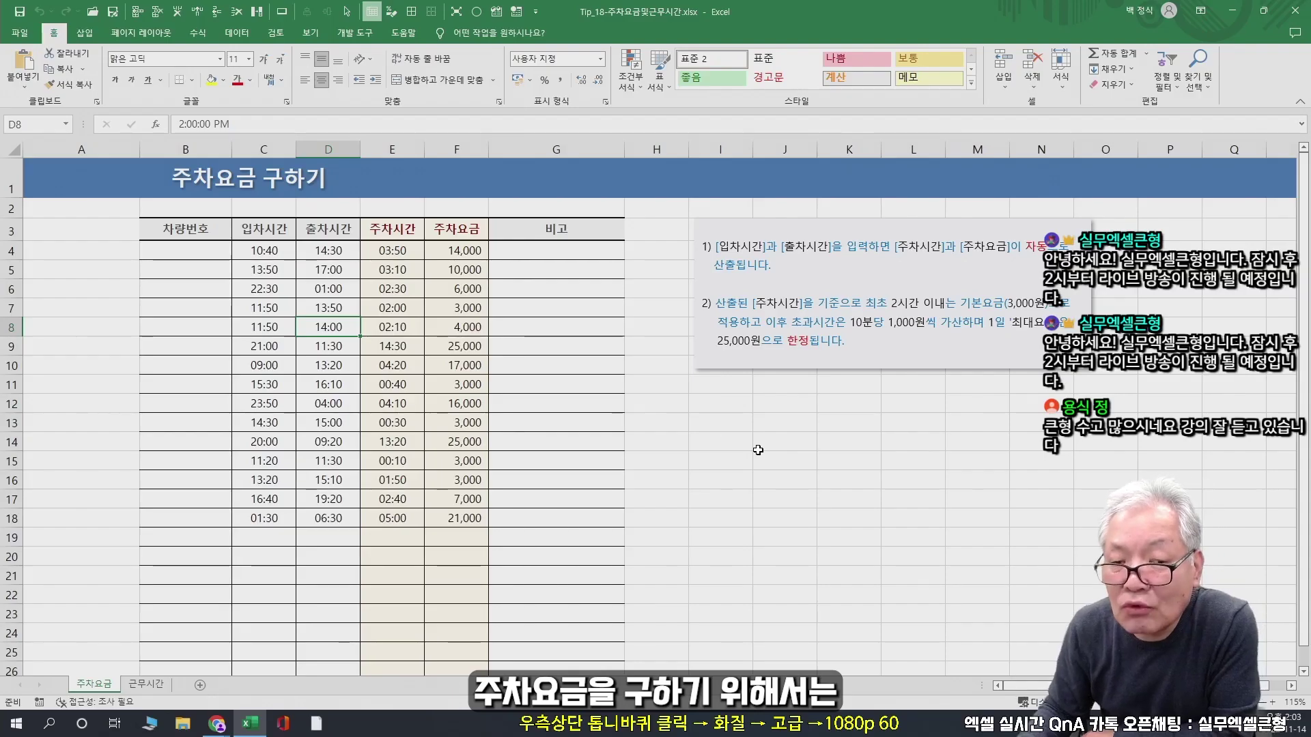
# Examine the table's vehicle number, entry time, exit time, parking time and parking fee columns and the values in row 4
pyautogui.click(178, 253)
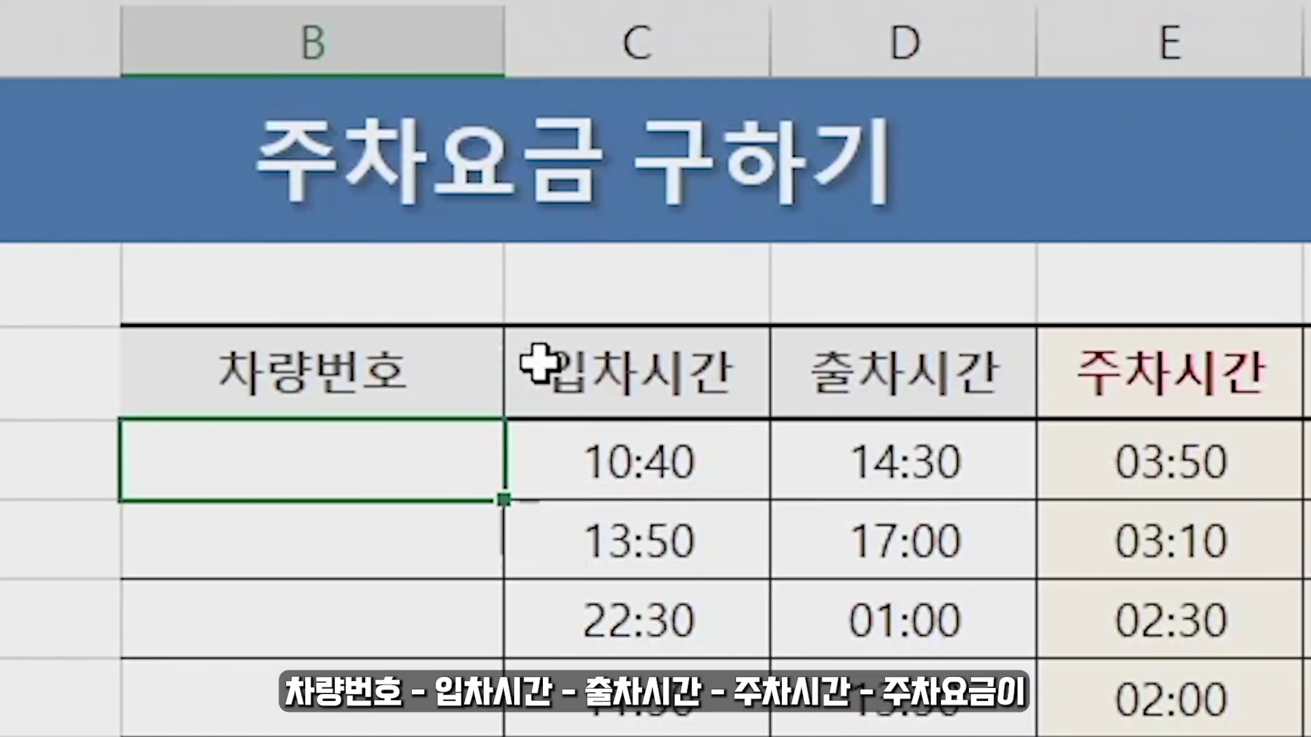
pyautogui.click(976, 368)
pyautogui.click(1229, 373)
pyautogui.click(953, 369)
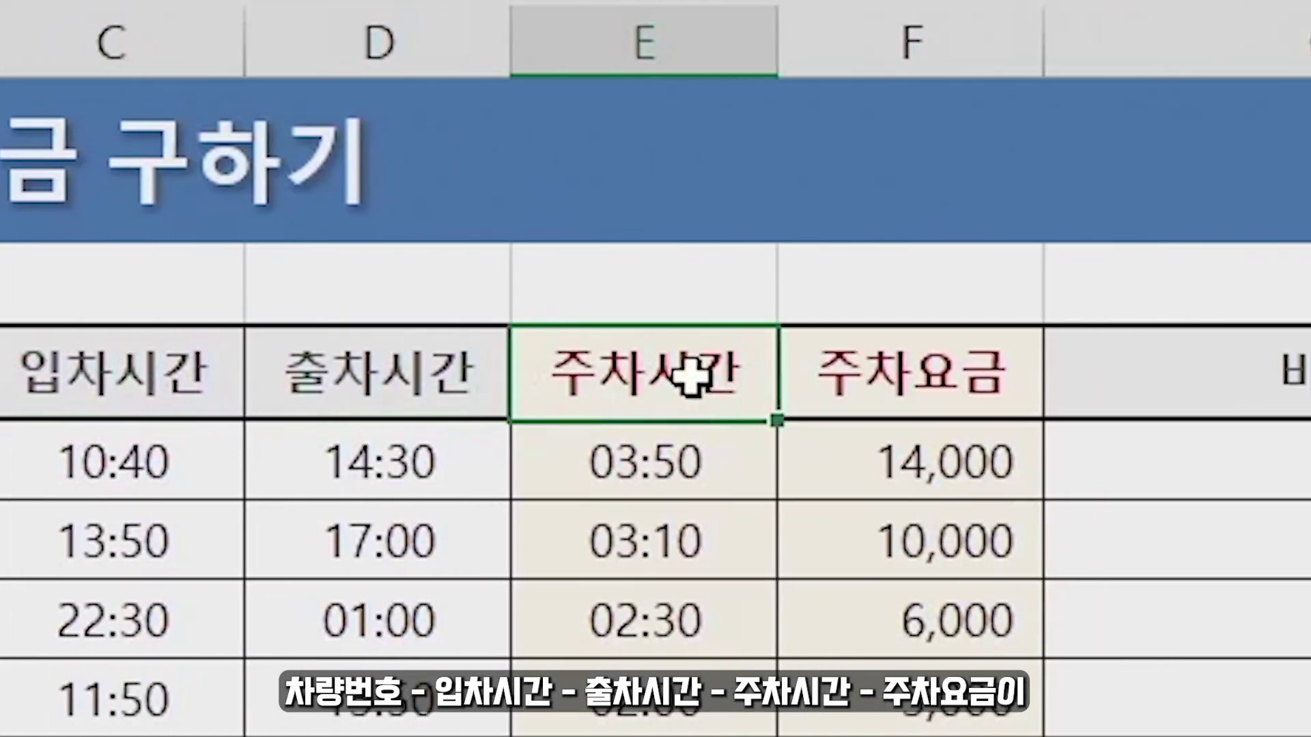
pyautogui.click(802, 374)
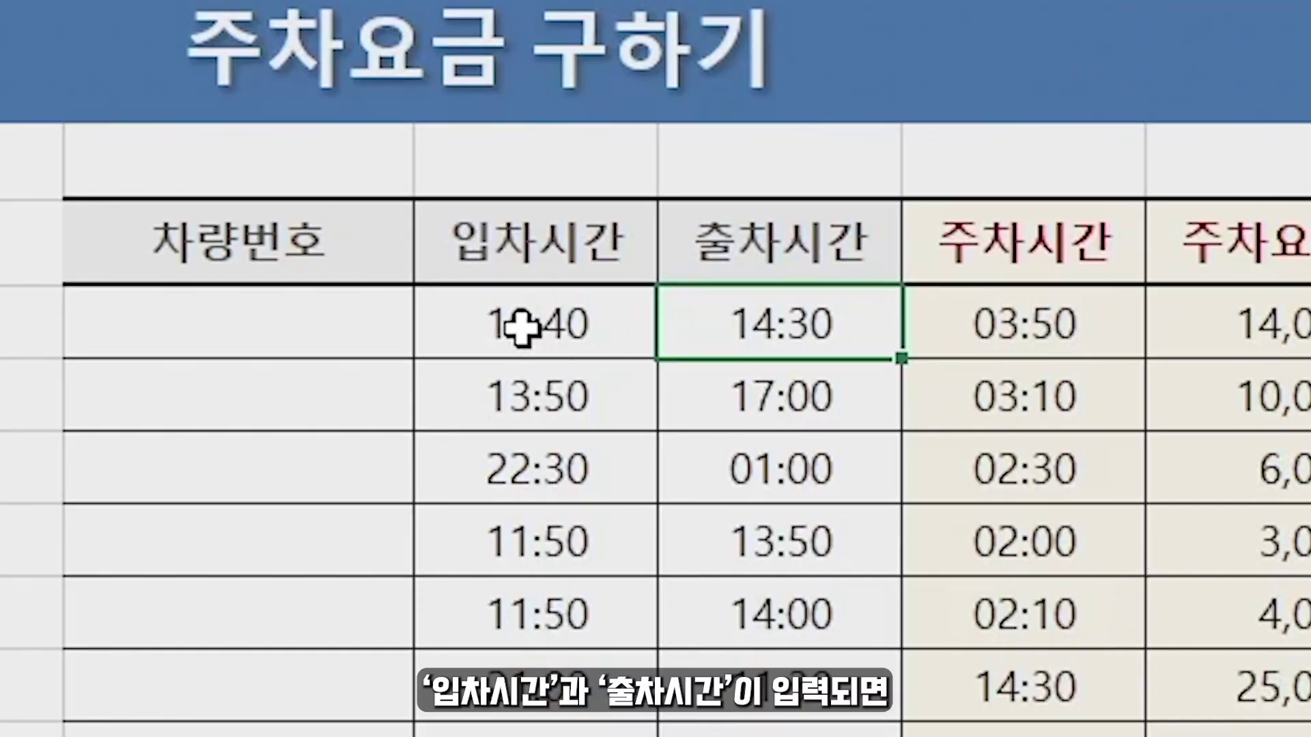
pyautogui.click(521, 328)
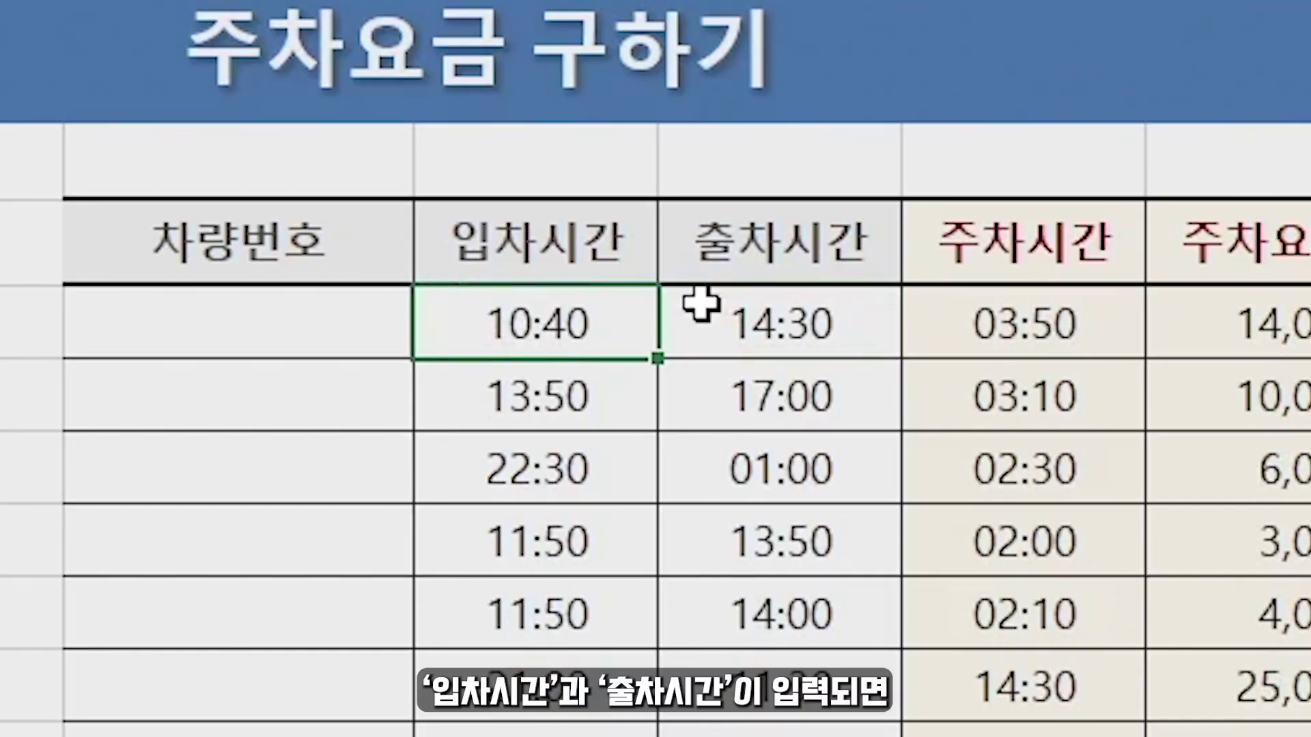
pyautogui.click(809, 318)
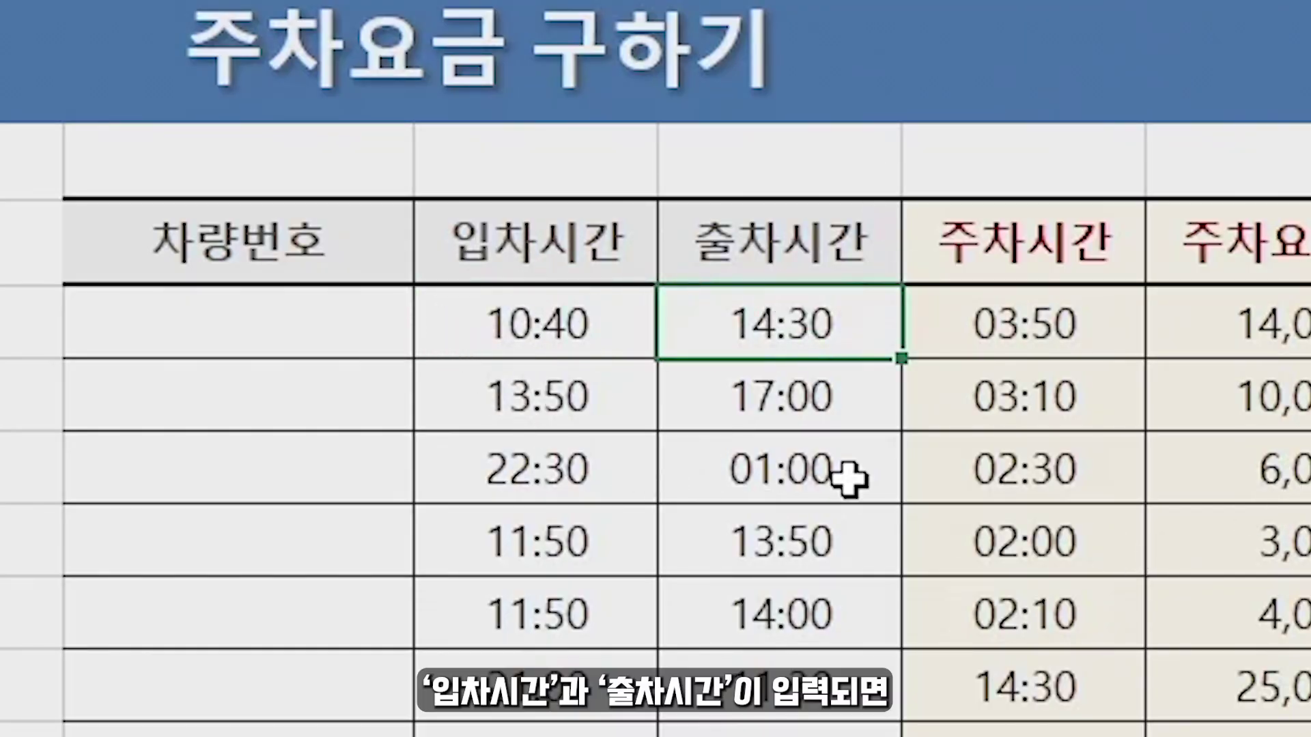
pyautogui.click(995, 354)
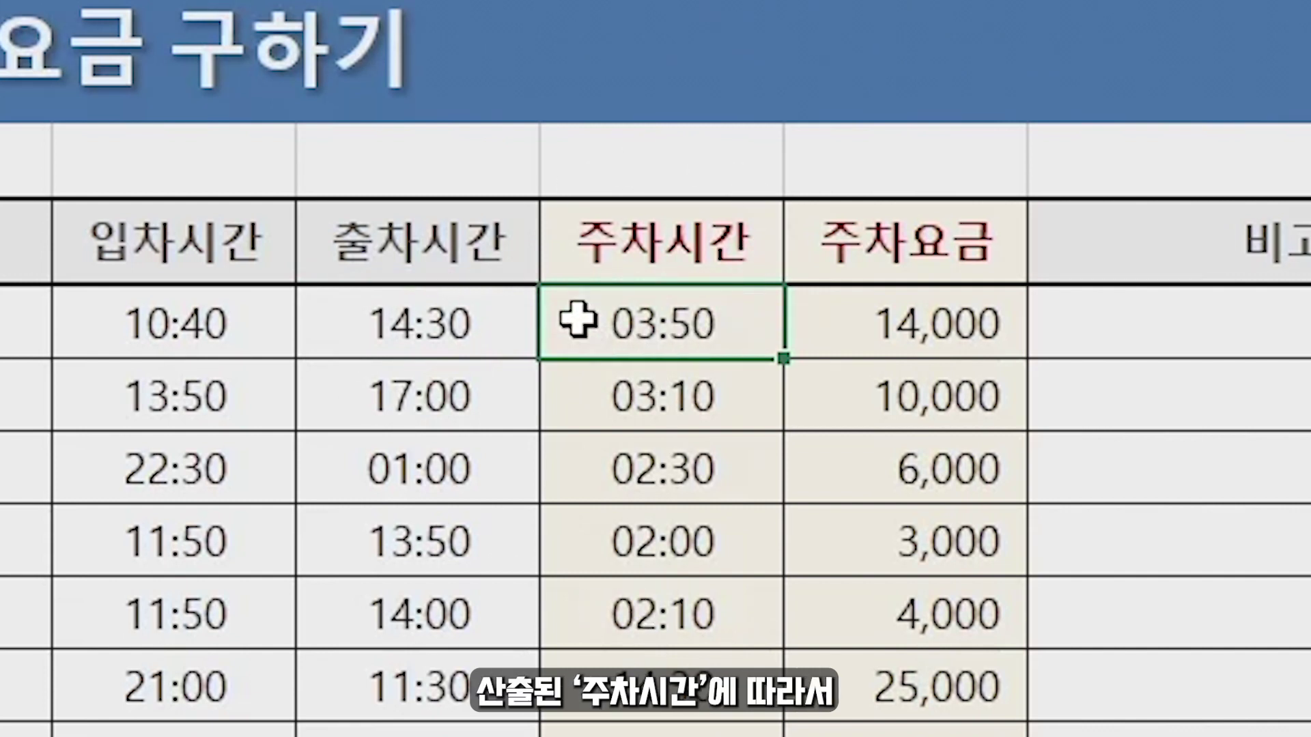
pyautogui.click(929, 319)
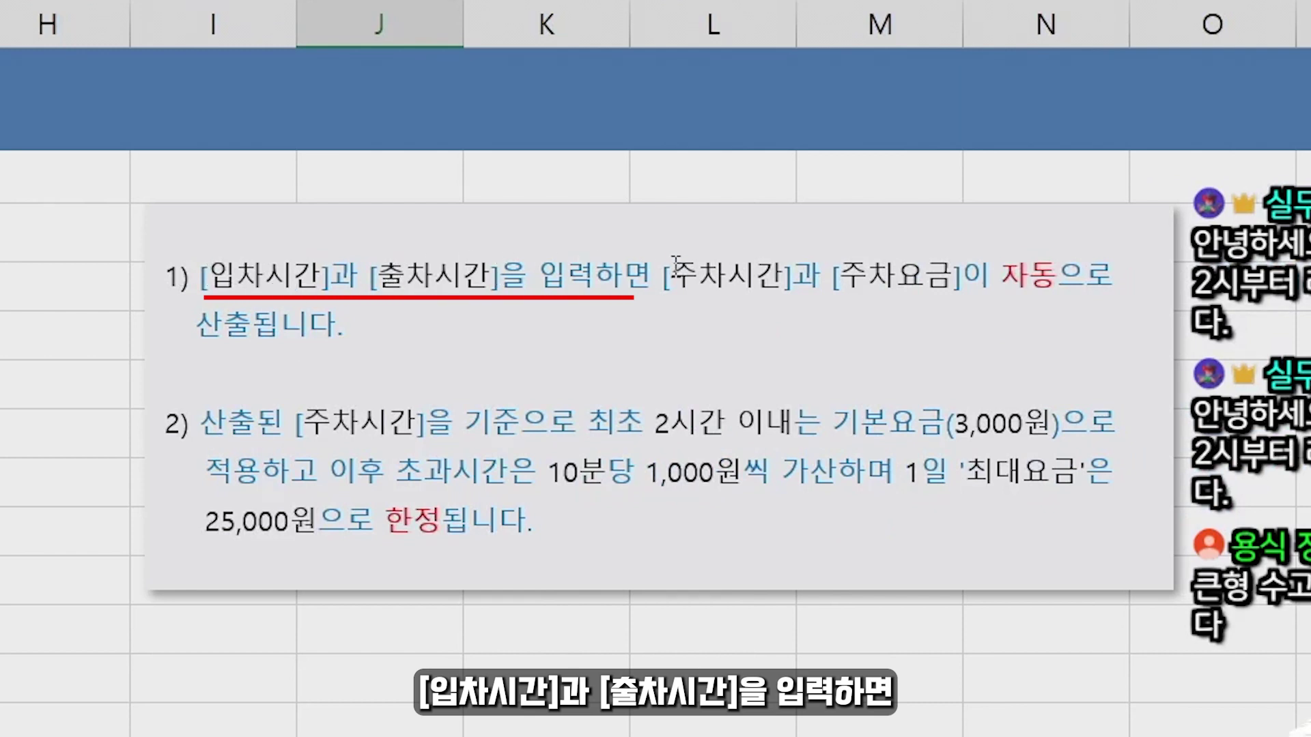
# Read the first rule in the notes box, highlighting the part about automatically calculated parking time and fee
pyautogui.moveTo(665, 273); pyautogui.dragTo(1061, 265)
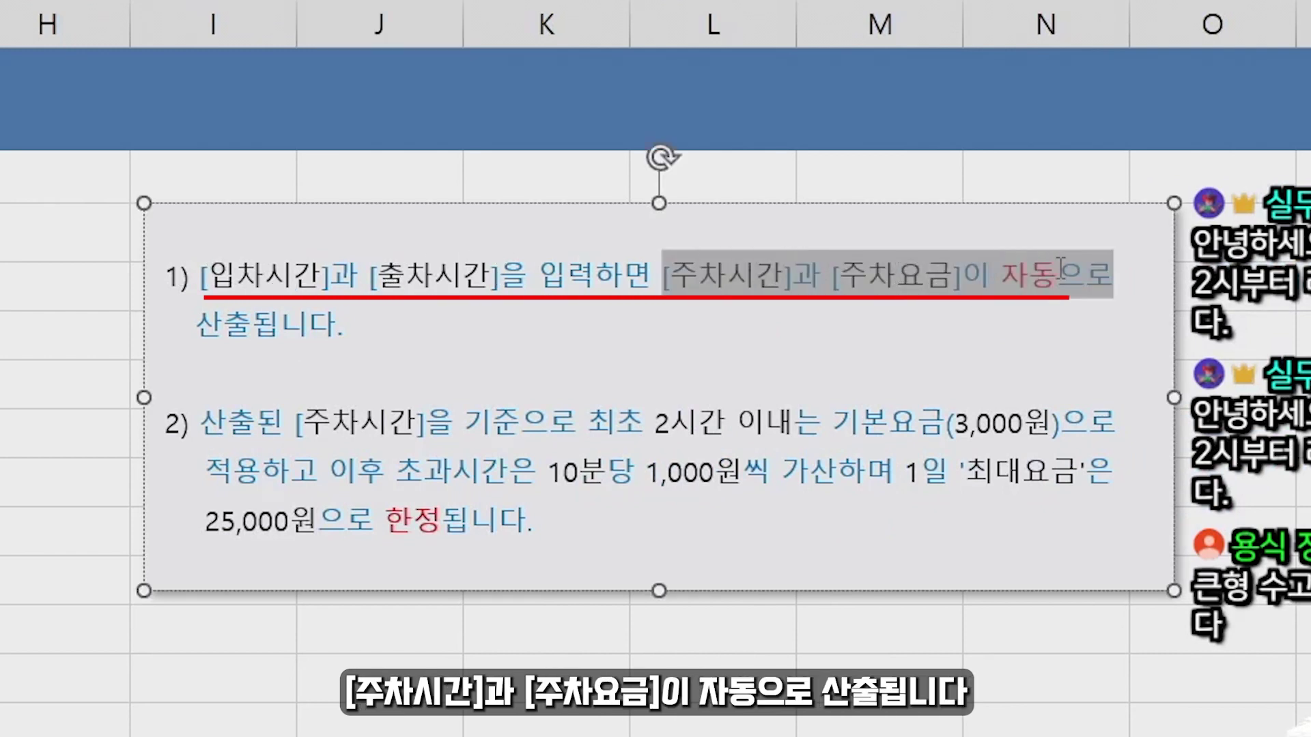
pyautogui.press('Escape')
pyautogui.press('Escape')
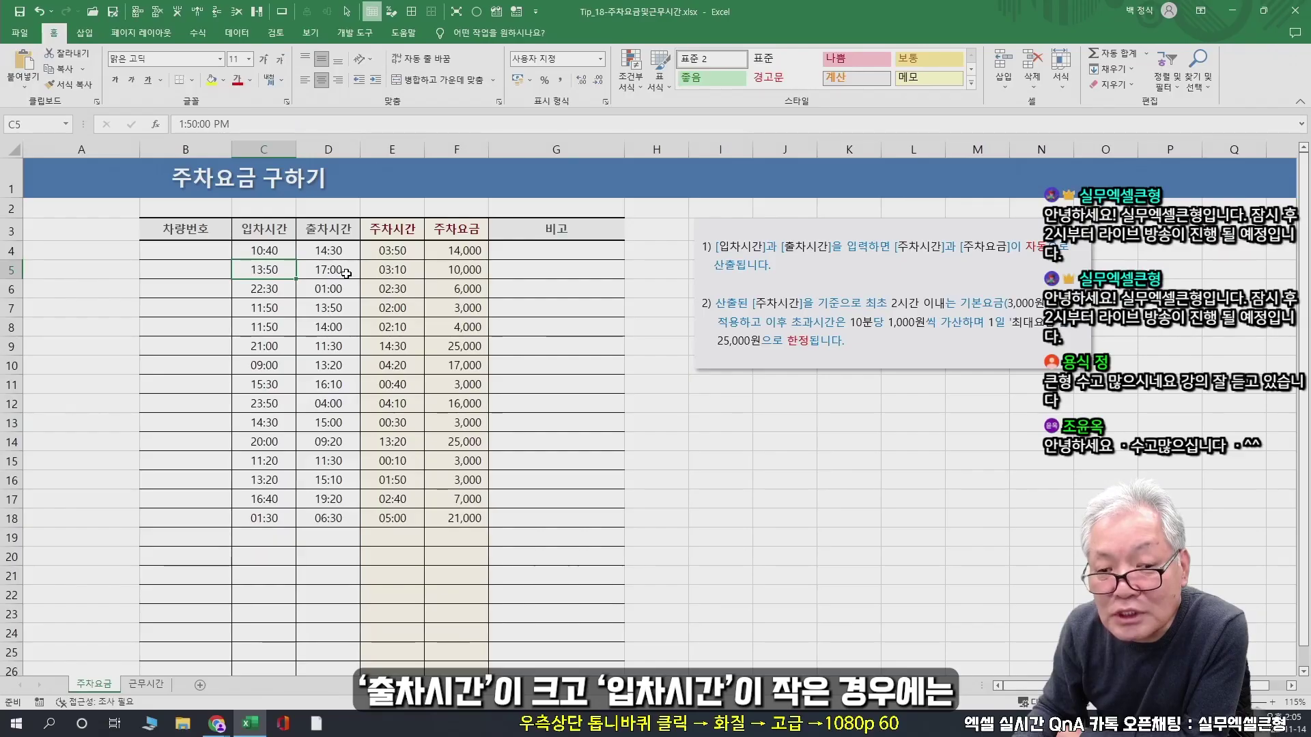
# Compare the entry and exit times in rows 5 and 6, and check the plain subtraction =D6-C6 in cell I13
pyautogui.click(346, 273)
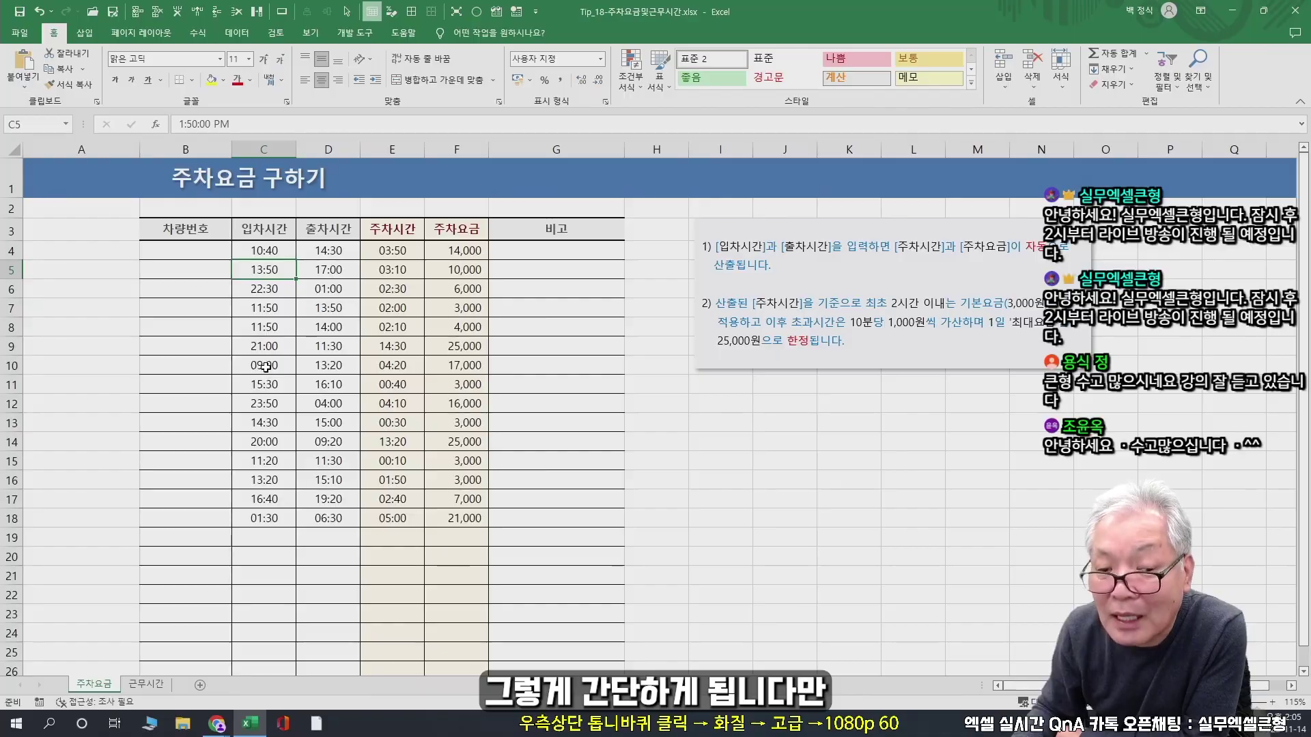
pyautogui.press('Down')
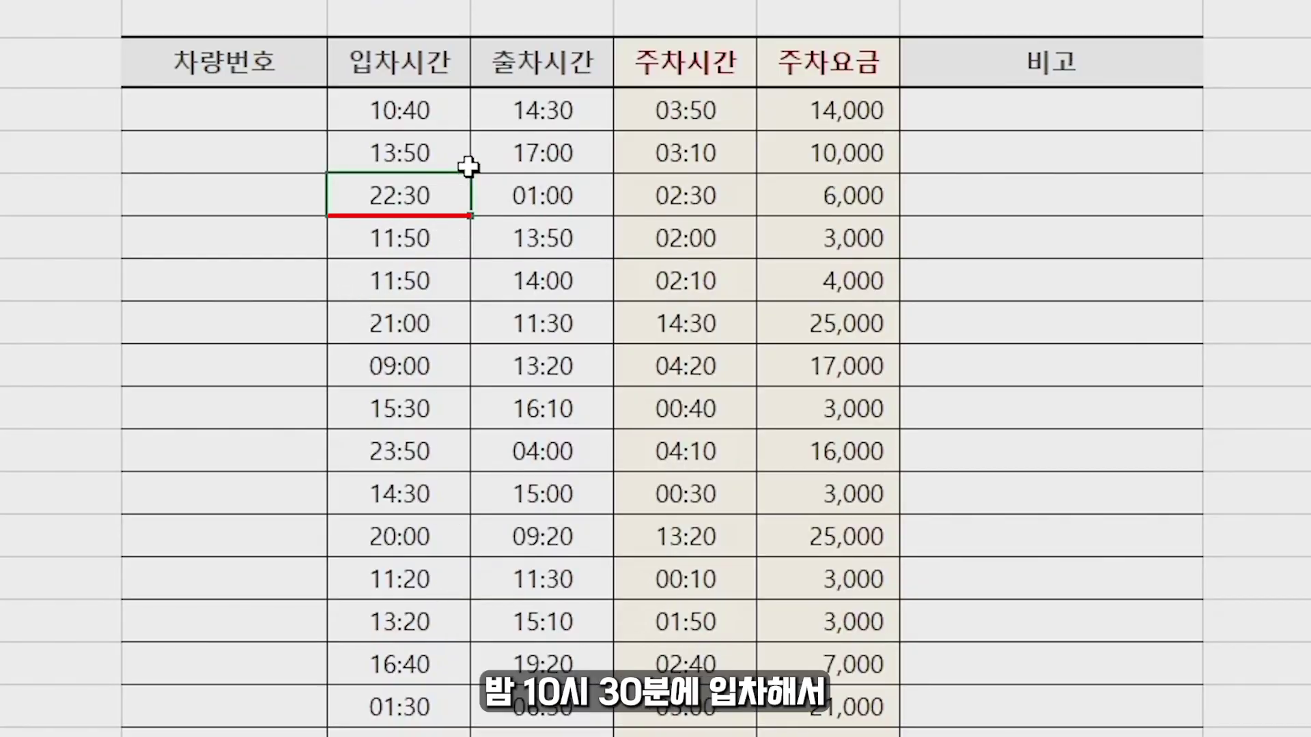
pyautogui.click(550, 205)
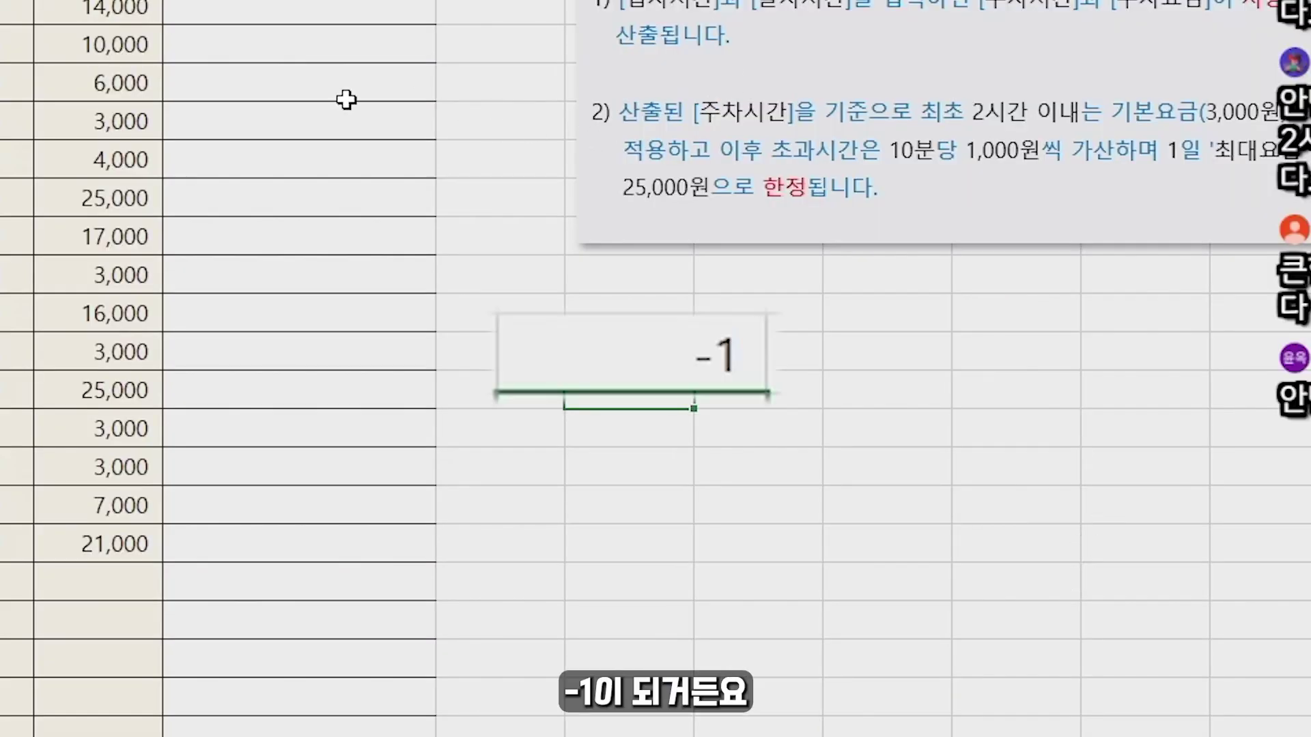
pyautogui.click(649, 371)
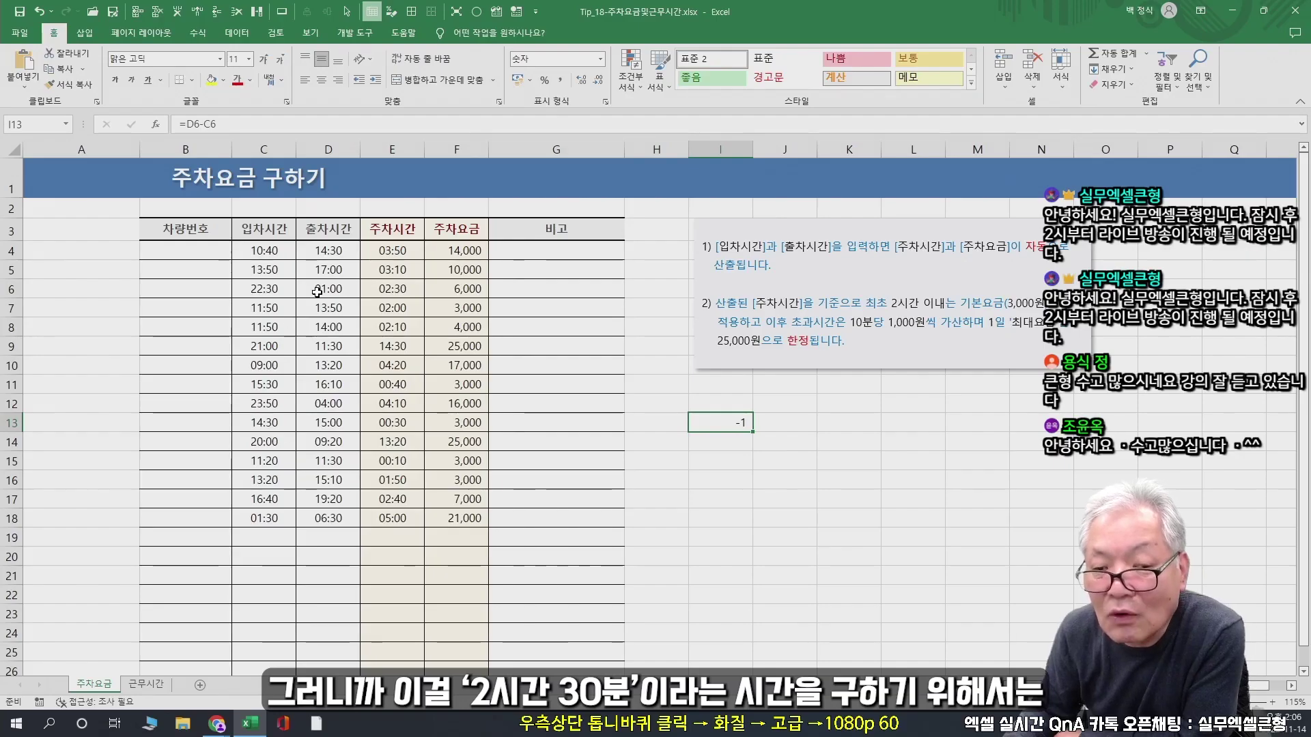
# Inspect the parking-time formulas in E6 and E4, highlighting the MOD(D4-C4,1) argument of the IF function
pyautogui.click(374, 288)
pyautogui.click(398, 289)
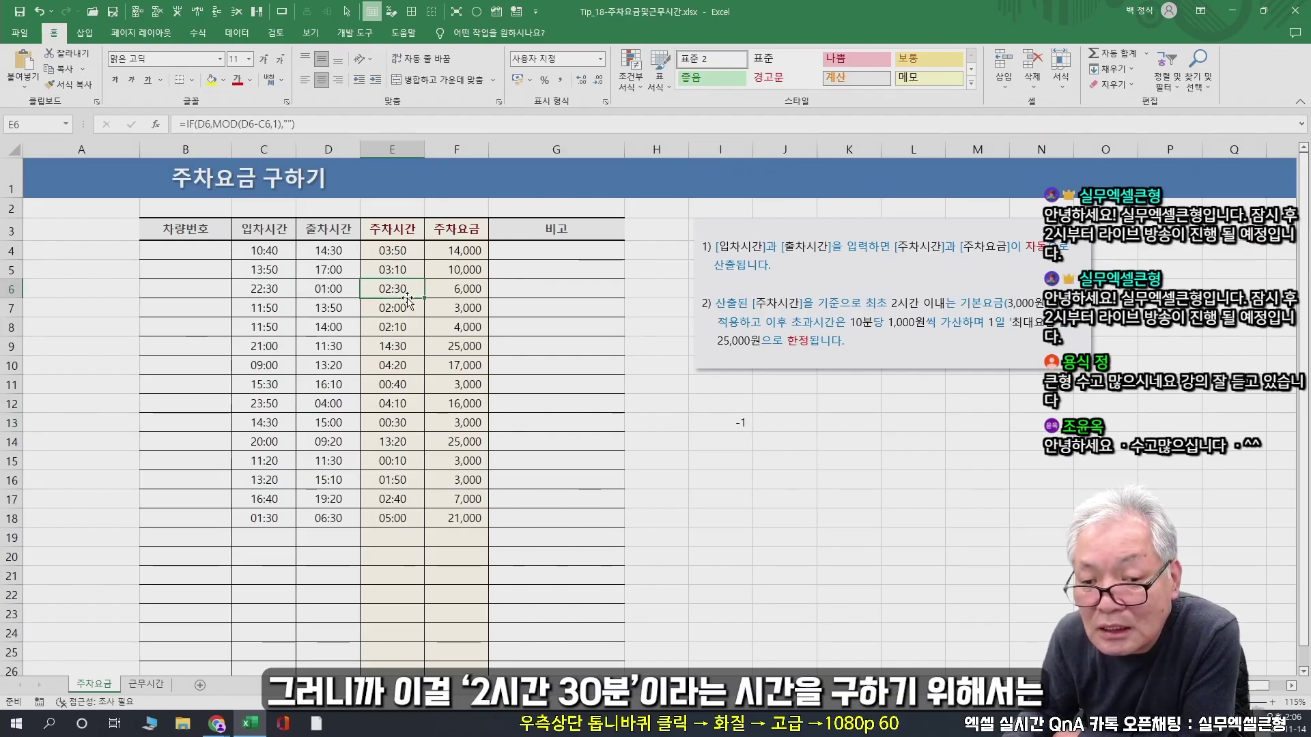
pyautogui.click(392, 251)
pyautogui.click(203, 123)
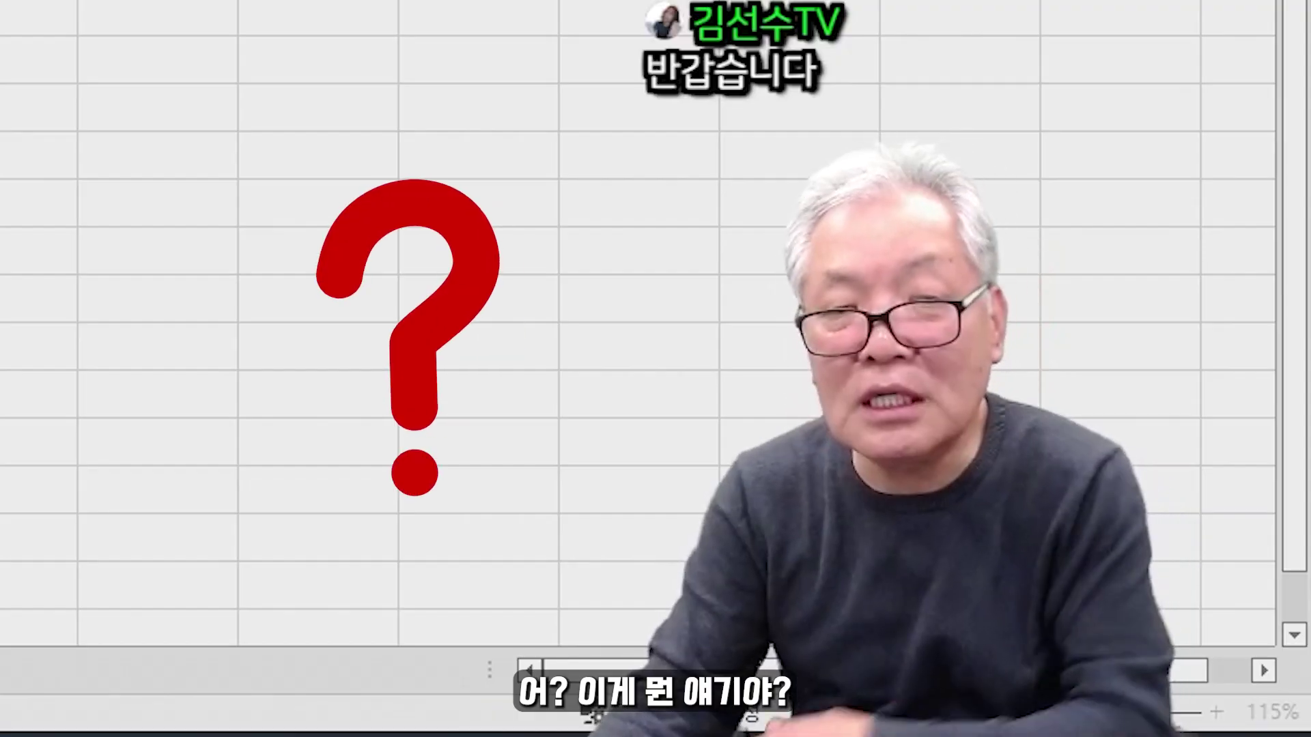
pyautogui.press('Escape')
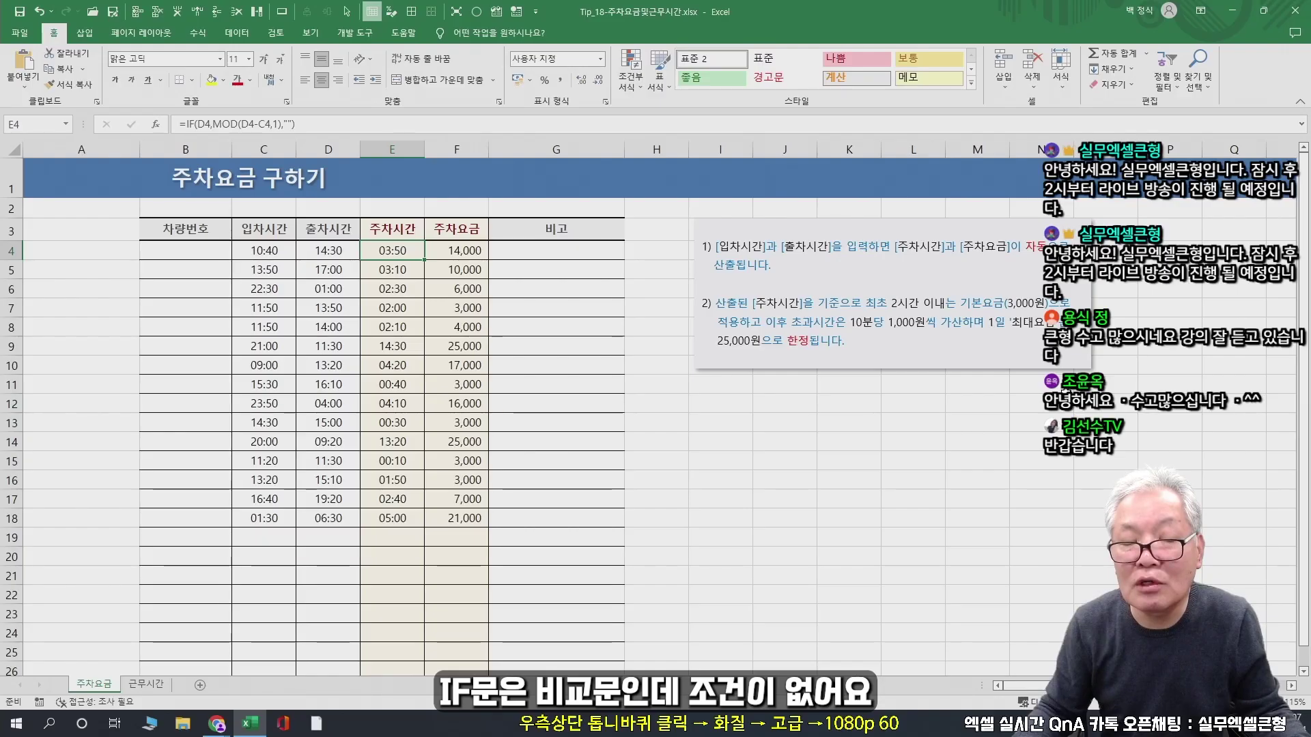
pyautogui.click(203, 128)
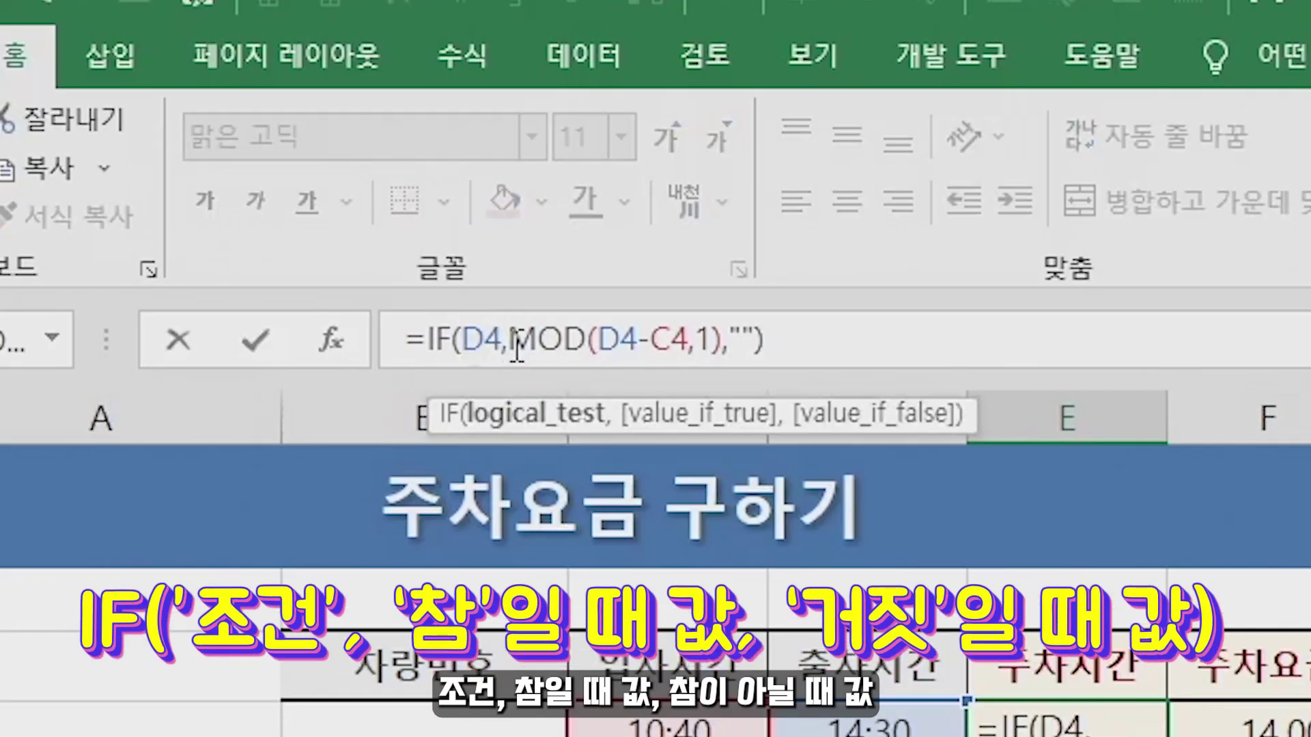
pyautogui.moveTo(517, 349); pyautogui.dragTo(713, 342)
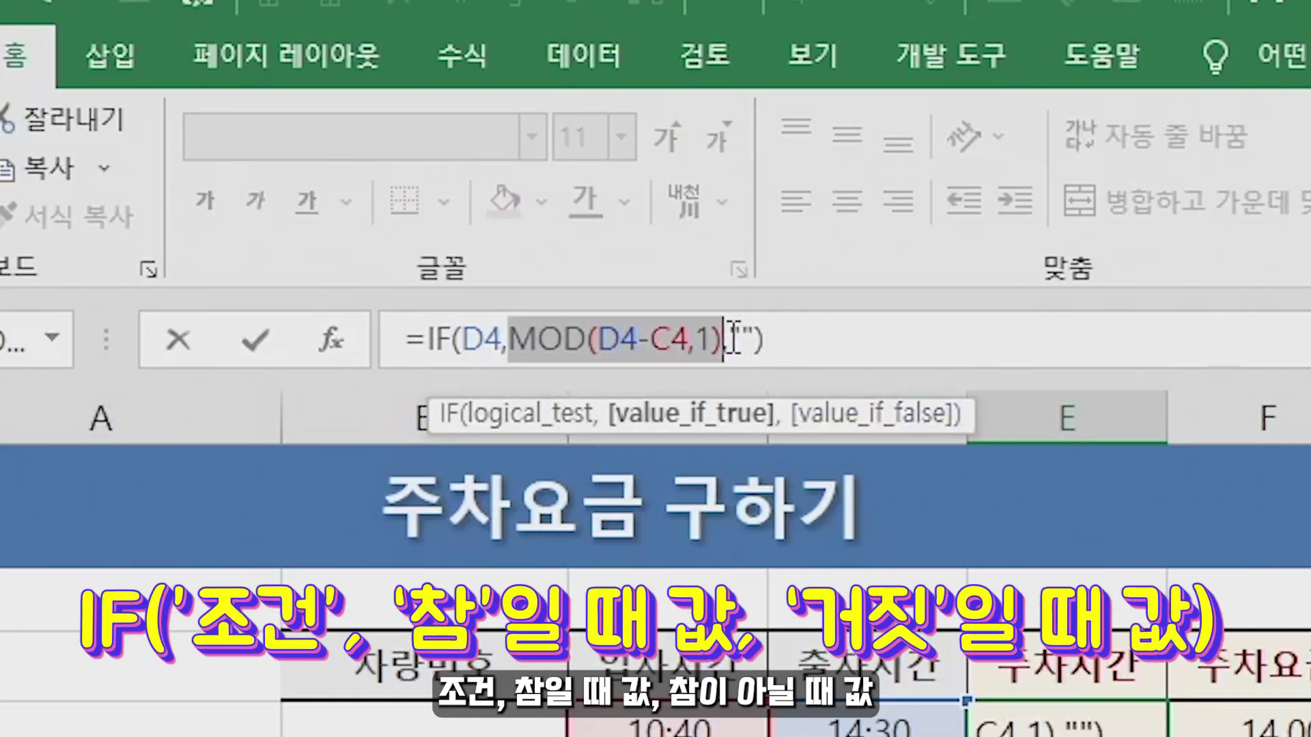
pyautogui.press('Escape')
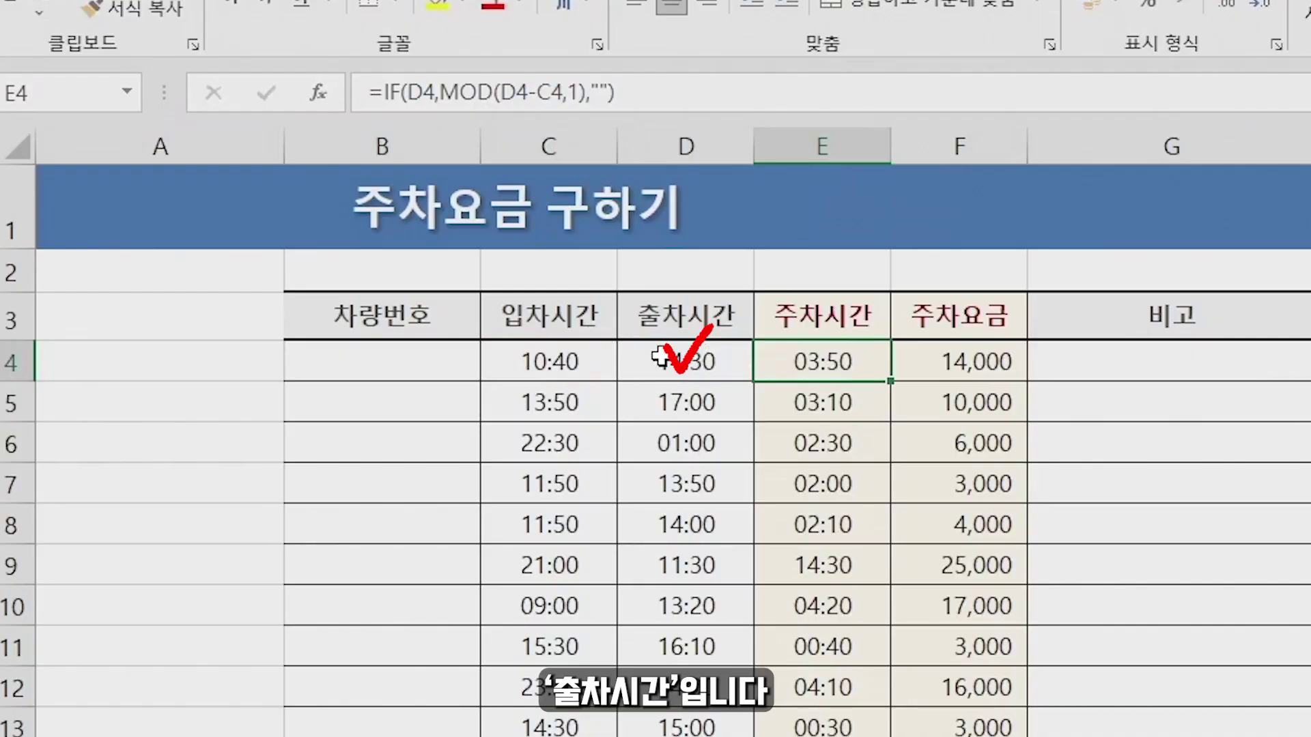
# Check how the IF condition refers to the exit time in E4 and in the empty row's E19, highlighting D19
pyautogui.click(682, 357)
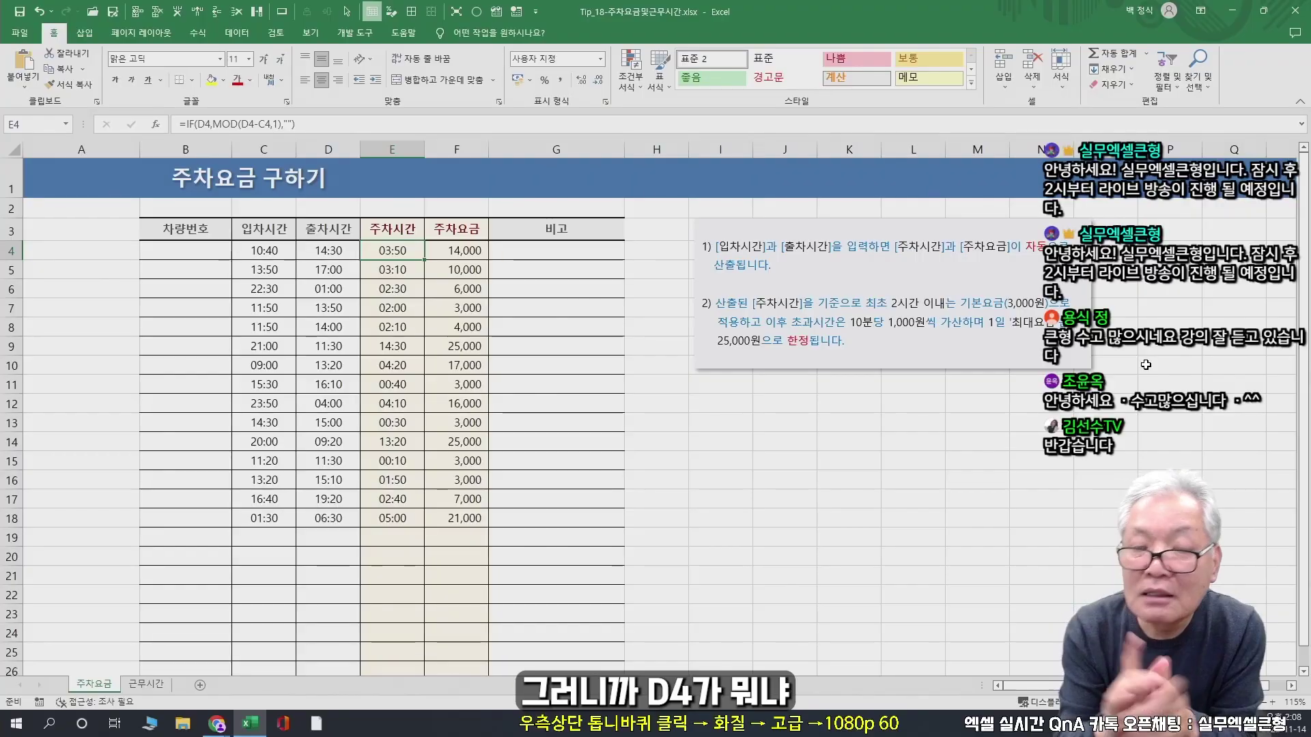
pyautogui.doubleClick(206, 124)
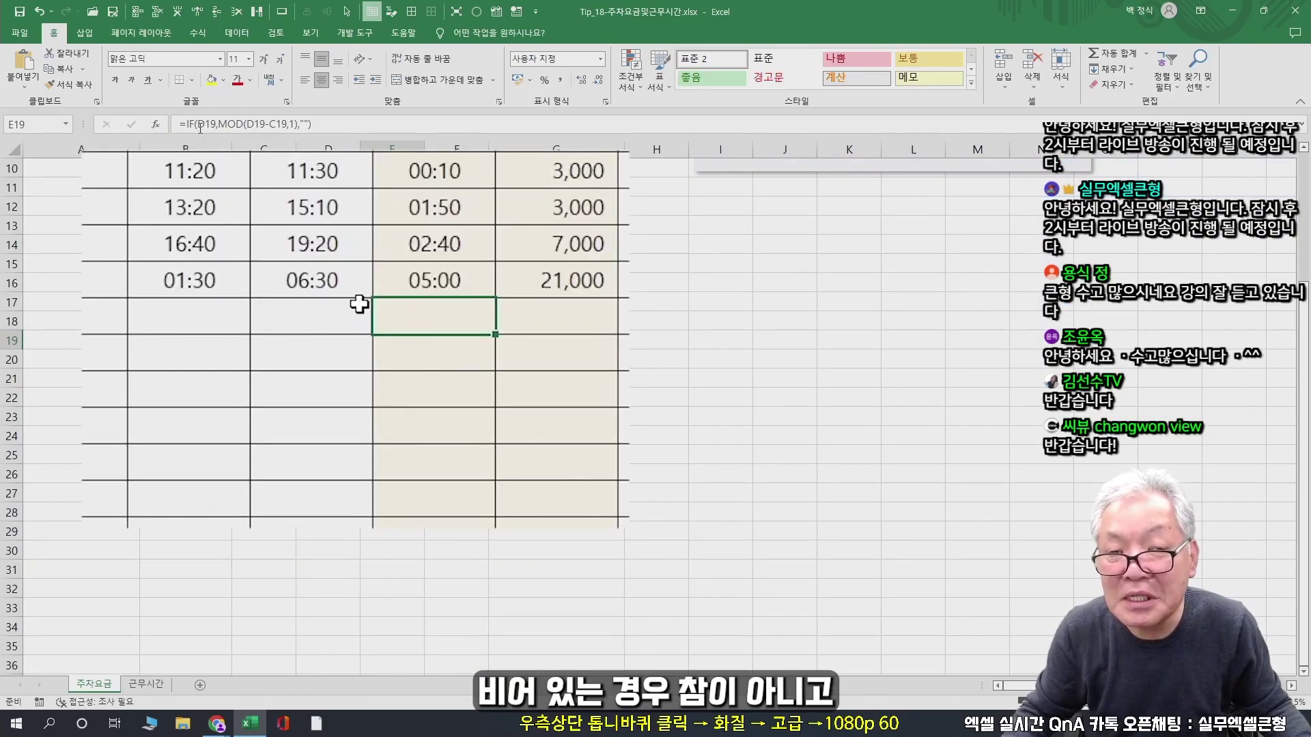
pyautogui.moveTo(198, 124); pyautogui.dragTo(214, 120)
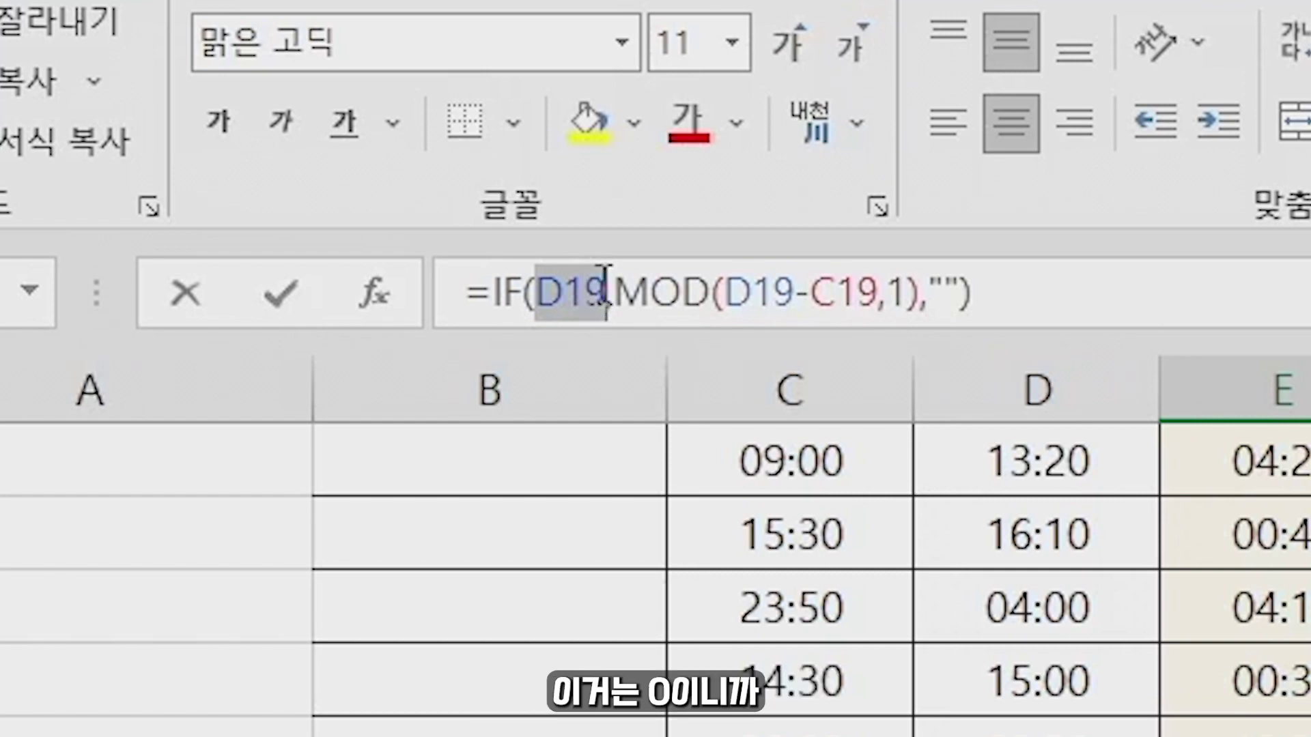
pyautogui.write('0')
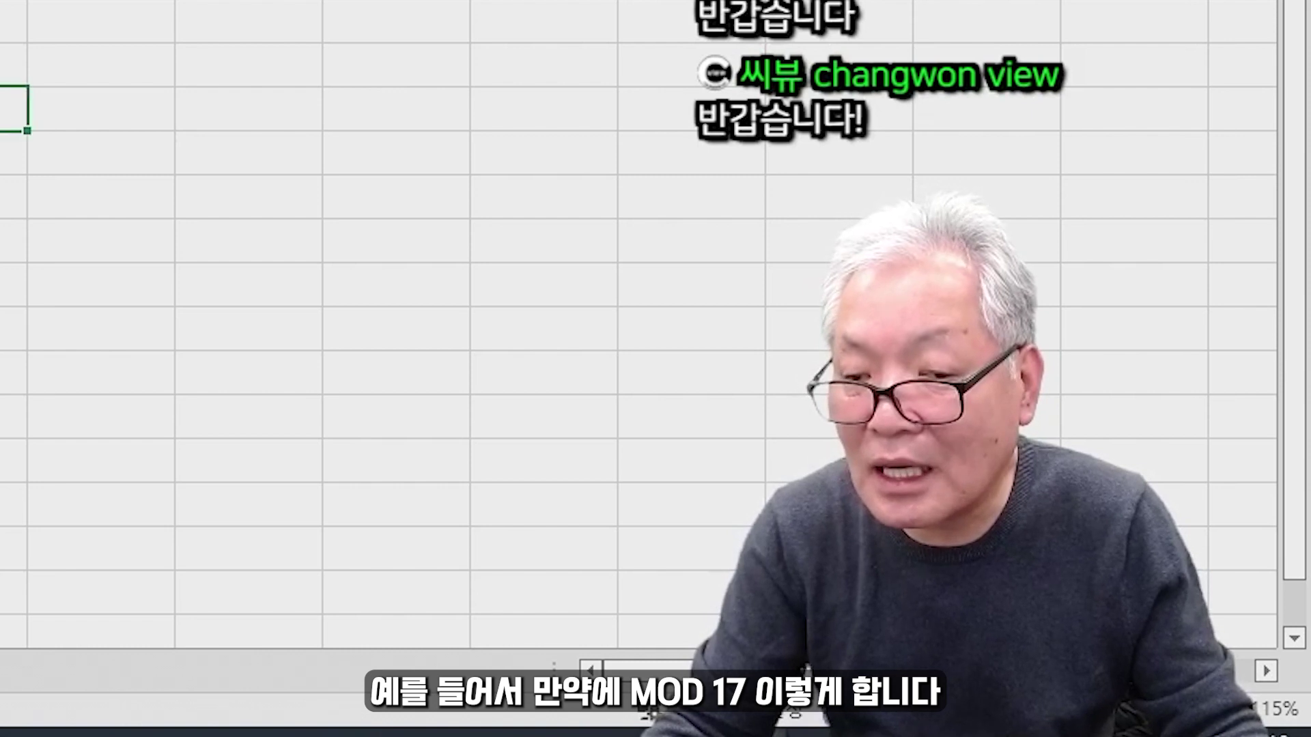
# Try a remainder example in I14:I16 with 17, 3 and =MOD(I14,3), and clear those cells
pyautogui.write('=mod')
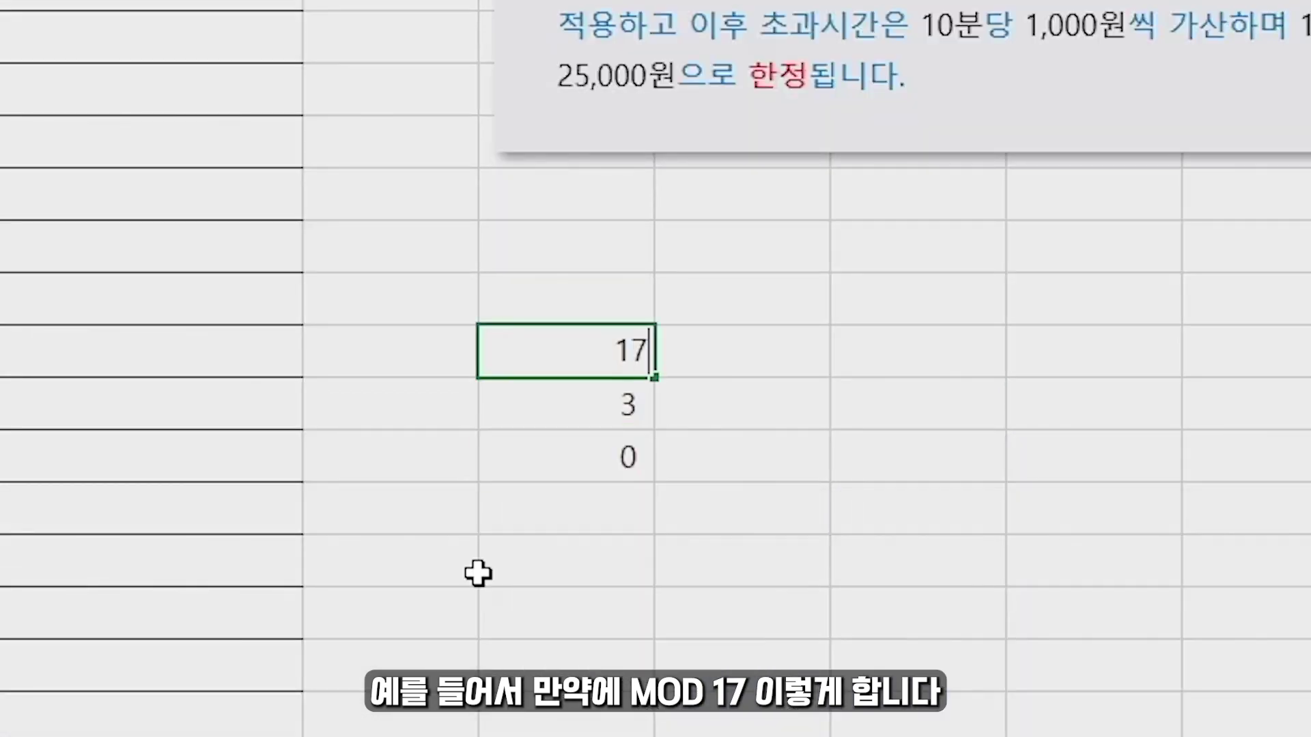
pyautogui.press('Return')
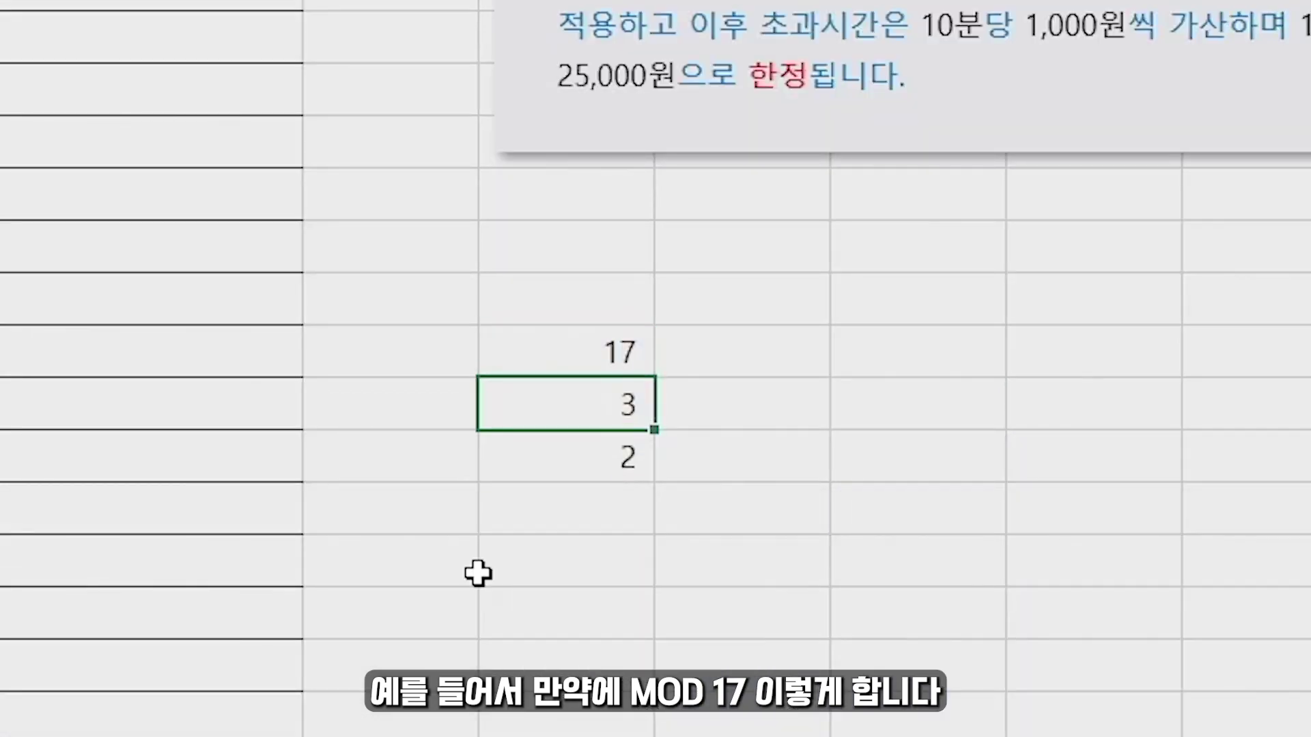
pyautogui.click(563, 464)
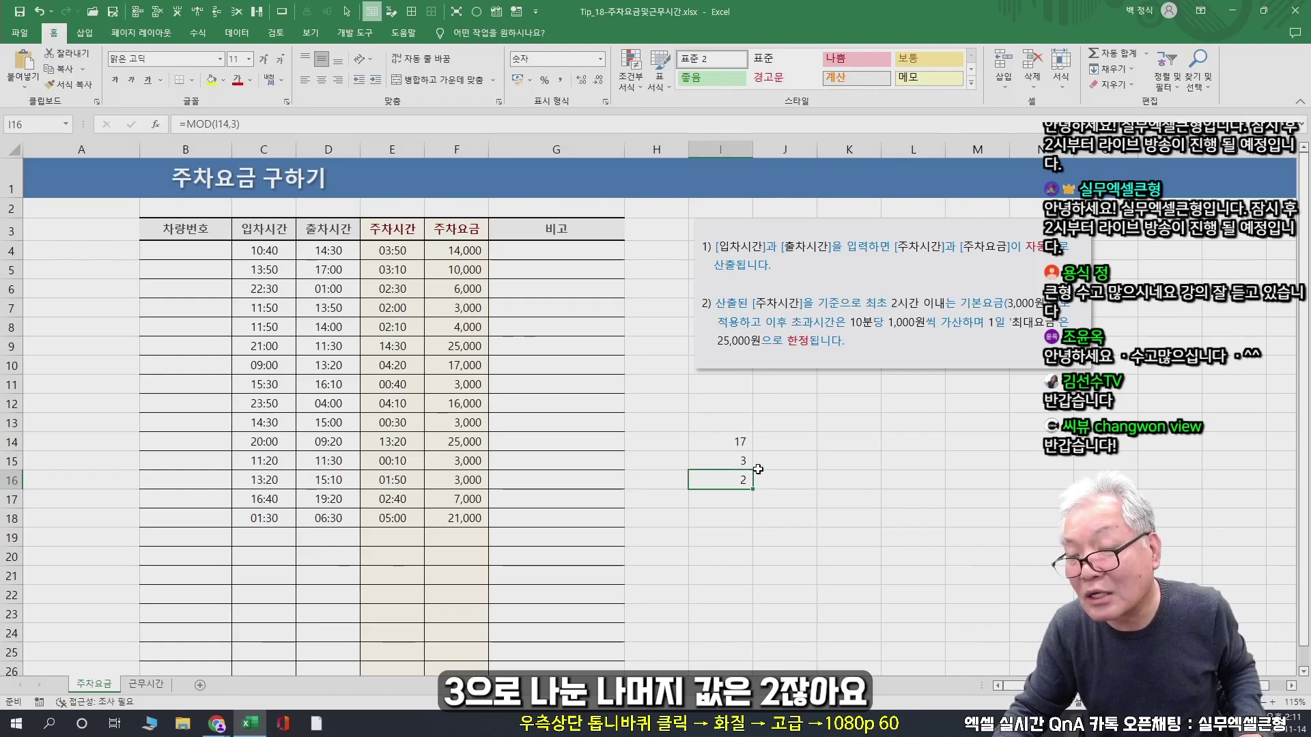
pyautogui.moveTo(724, 480); pyautogui.dragTo(723, 441)
pyautogui.press('Delete')
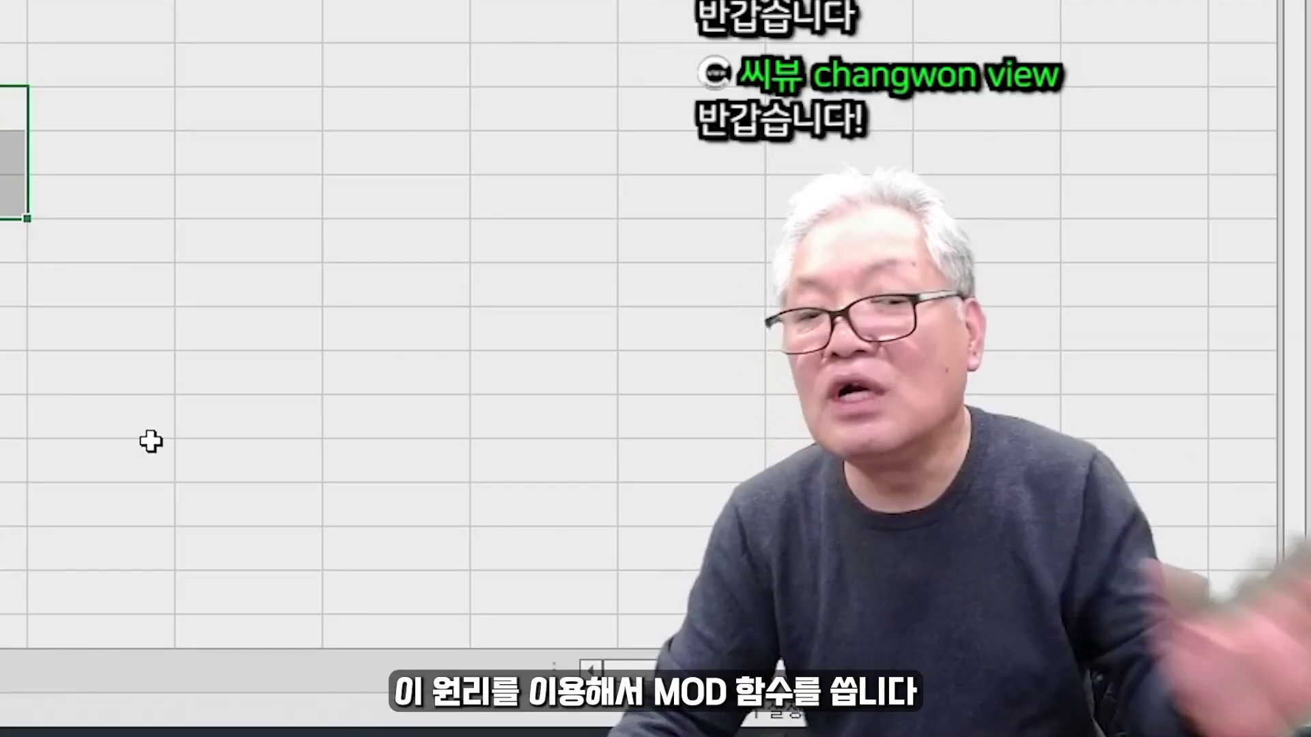
# Examine the D4-C4 subtraction and the divisor 1 inside the MOD function of E4's parking-time formula
pyautogui.click(807, 582)
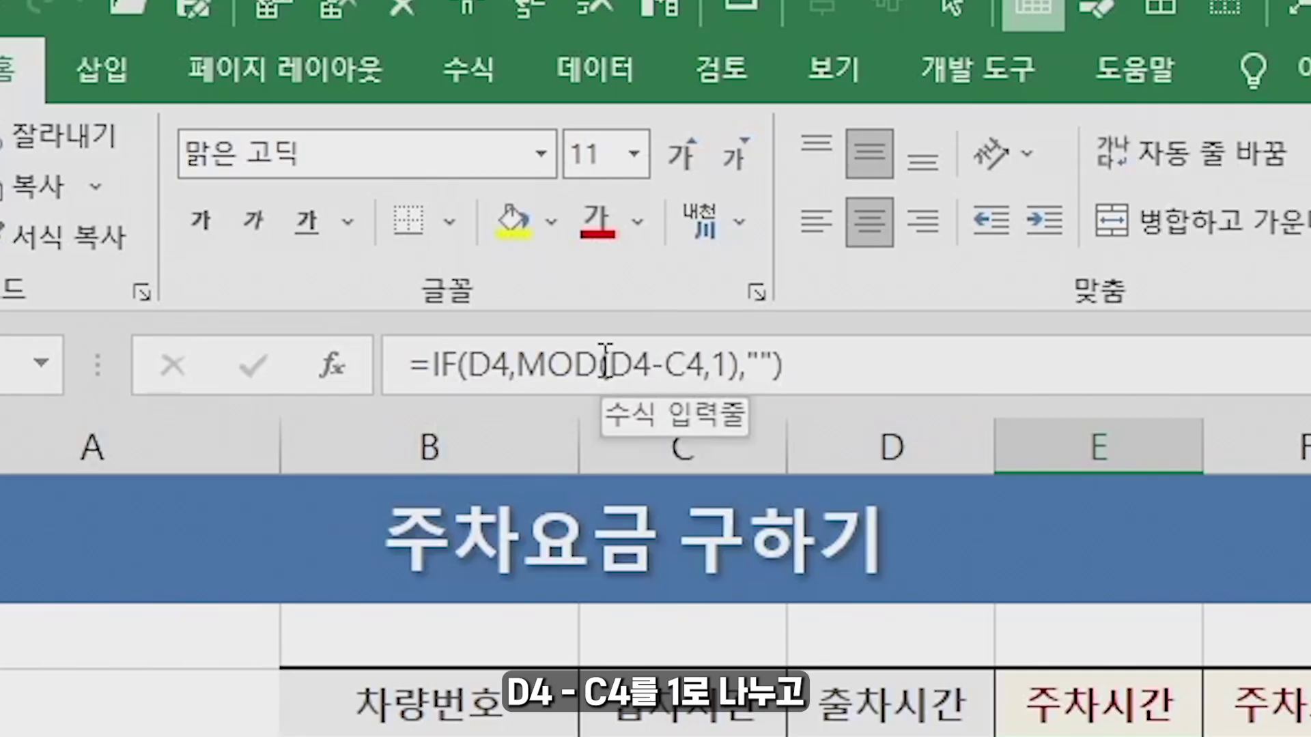
pyautogui.click(704, 362)
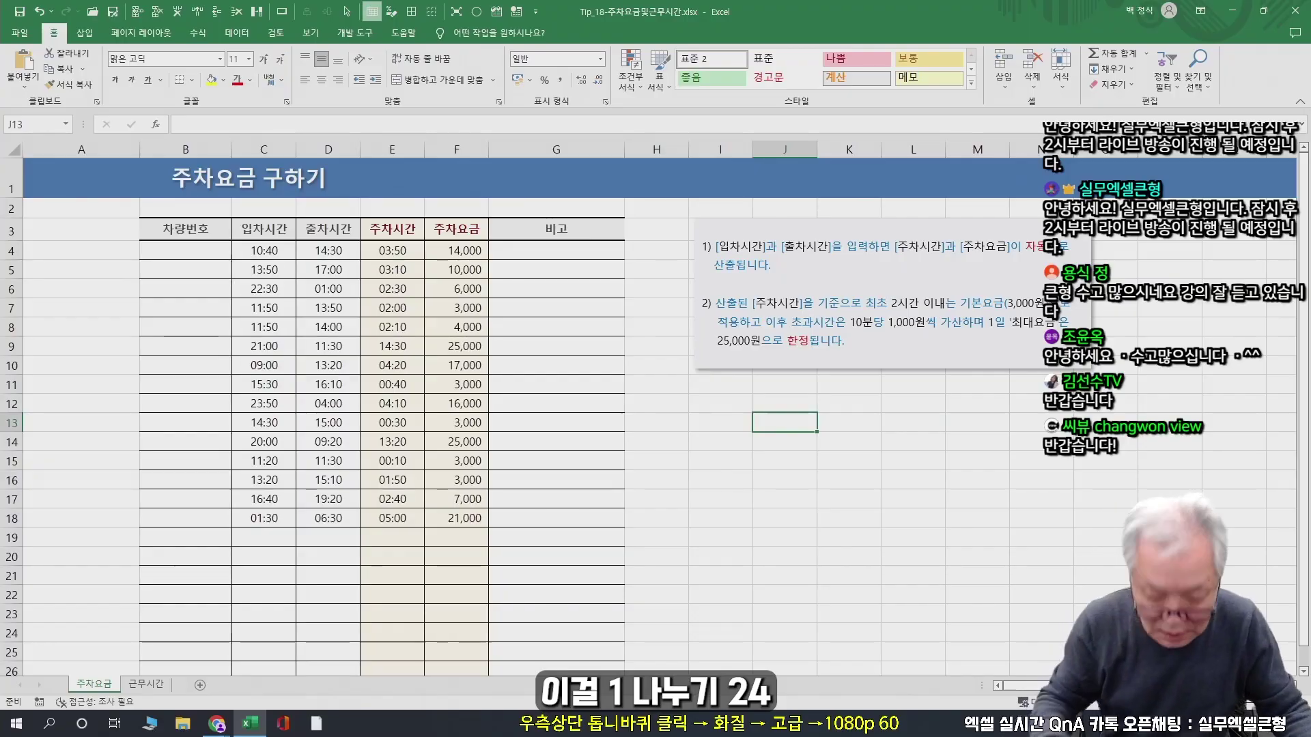
# Enter the formula =1/24 in cell J13
pyautogui.write('=1/2')
pyautogui.write('4')
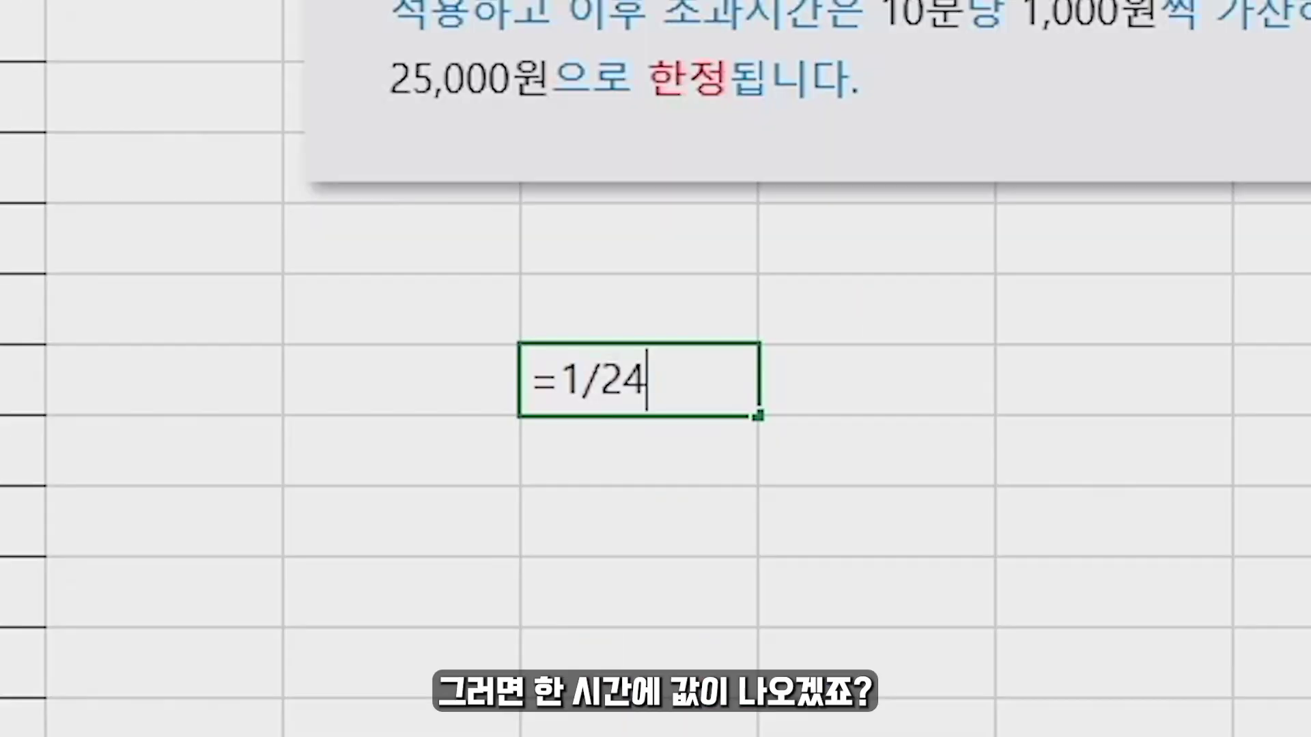
pyautogui.press('Return')
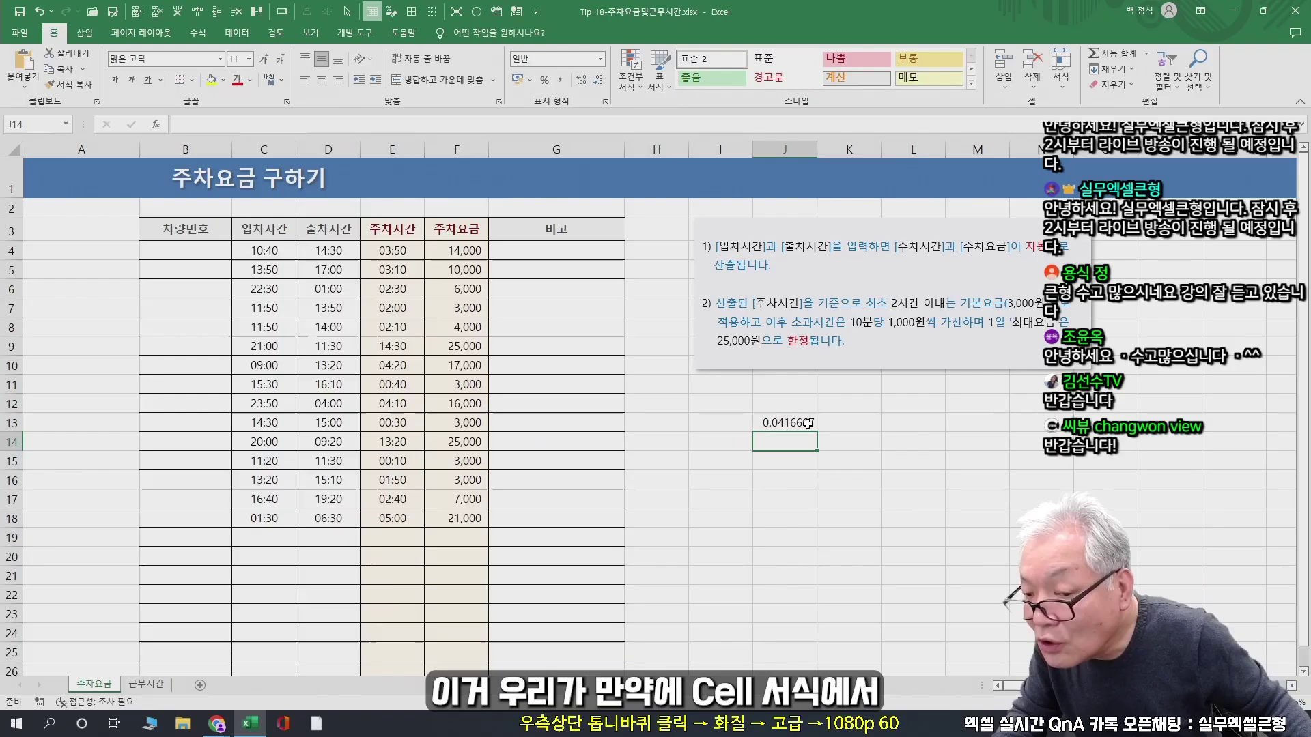
# Format cell J13 with the Time (시간) number category, shown as hours and minutes
pyautogui.rightClick(713, 403)
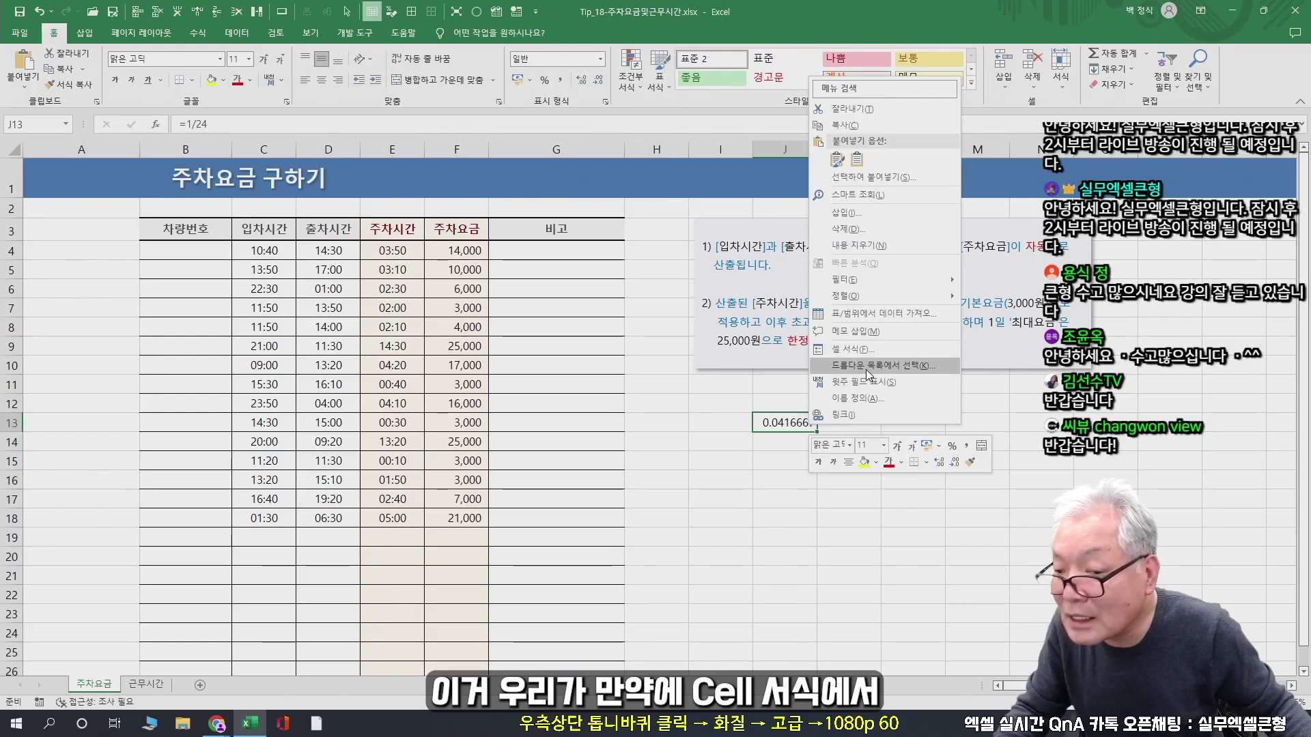
pyautogui.click(879, 396)
pyautogui.click(713, 275)
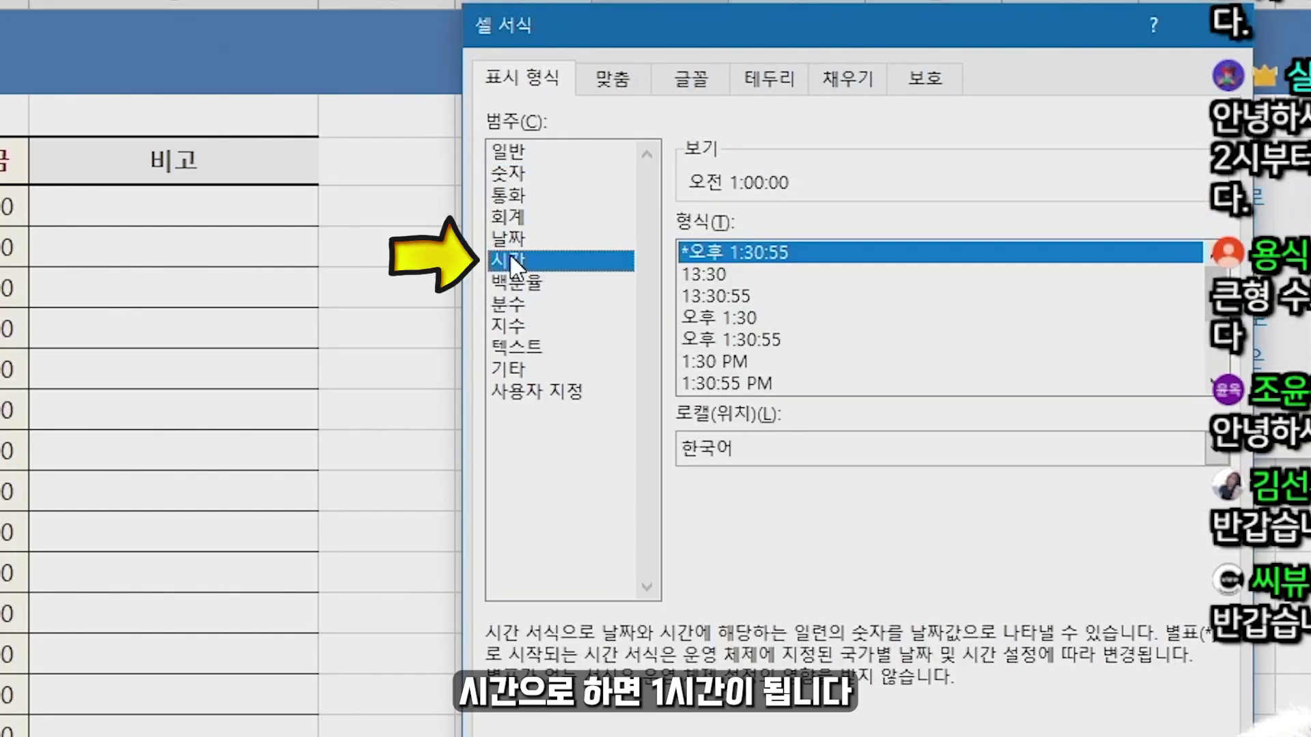
pyautogui.press('Return')
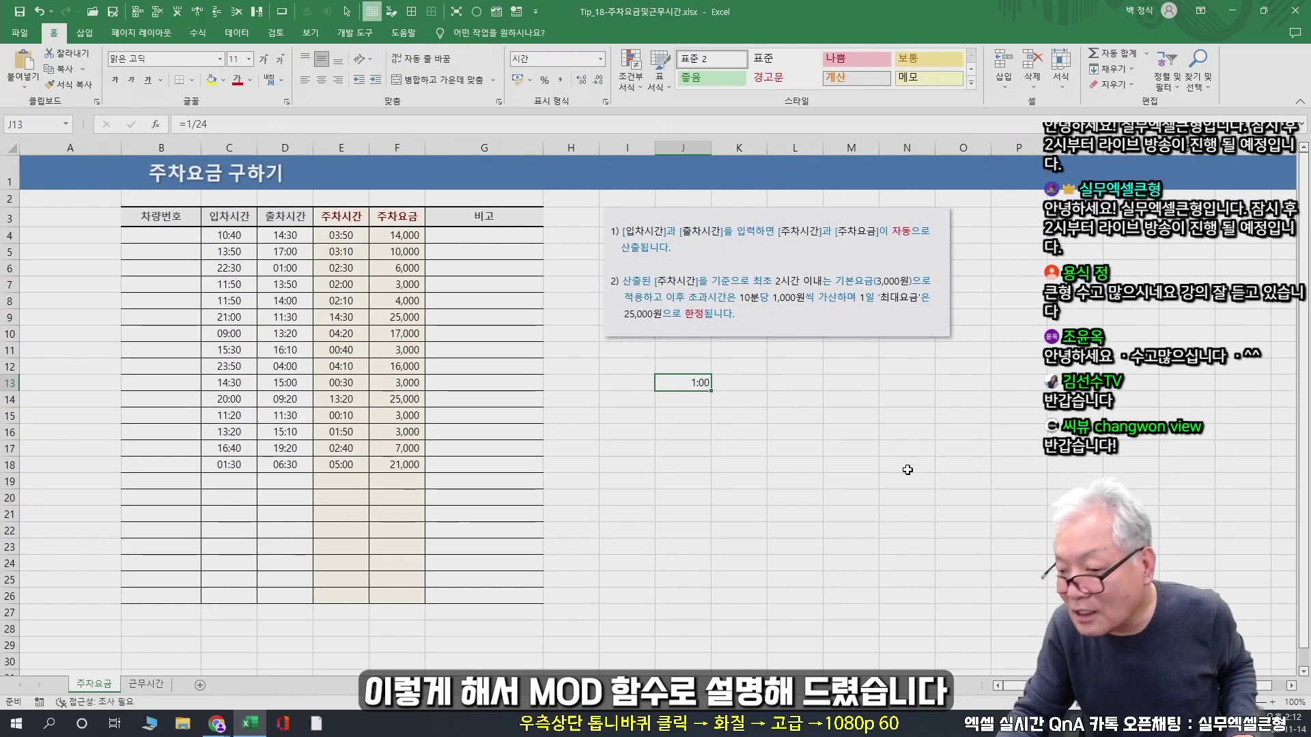
pyautogui.scroll(1, 908, 469)
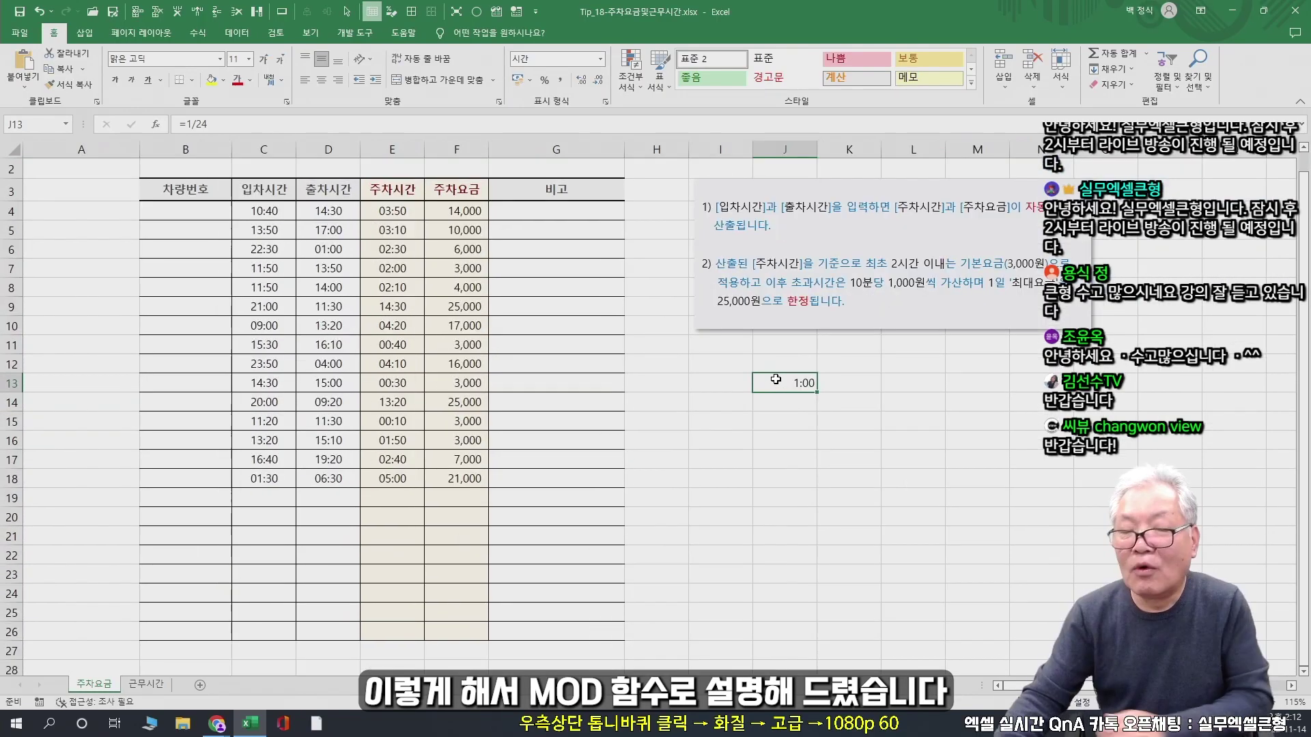
# Fill E4's parking-time formula down to E26, and enter =MIN(25000,(MAX(E4,TIME(2,0,0))-TIME(2,0,0))*24*6000+3000) in I4 for the first row's fee
pyautogui.click(389, 218)
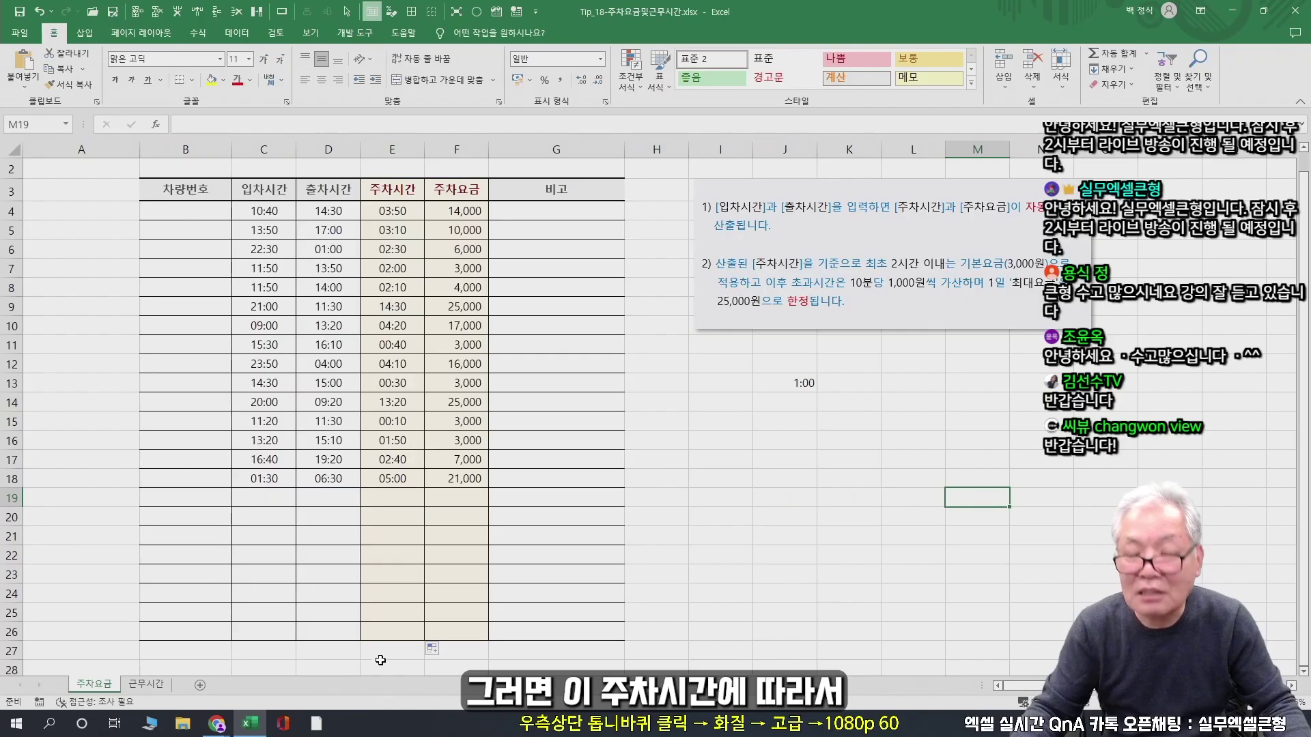
pyautogui.click(456, 211)
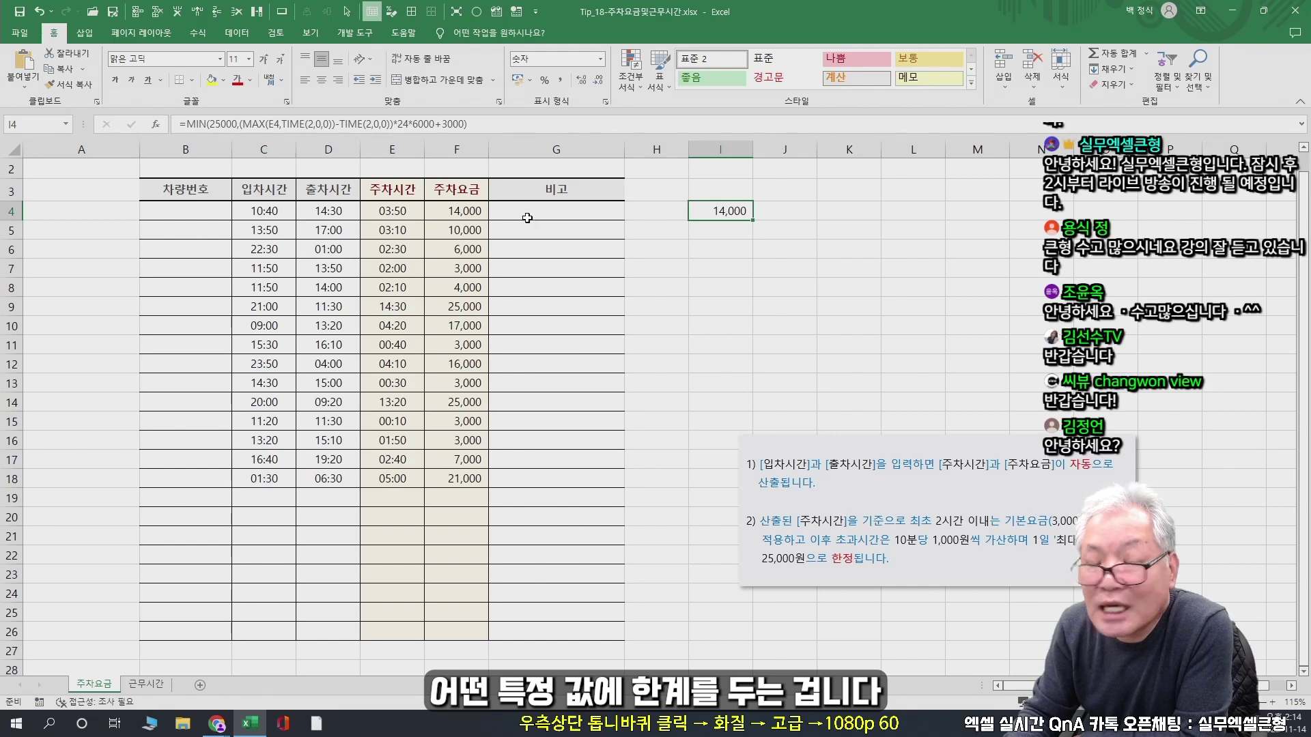
# Enter 15 in K4 and 10 in L4, and multiply them in M4 with =K4*L4
pyautogui.click(857, 210)
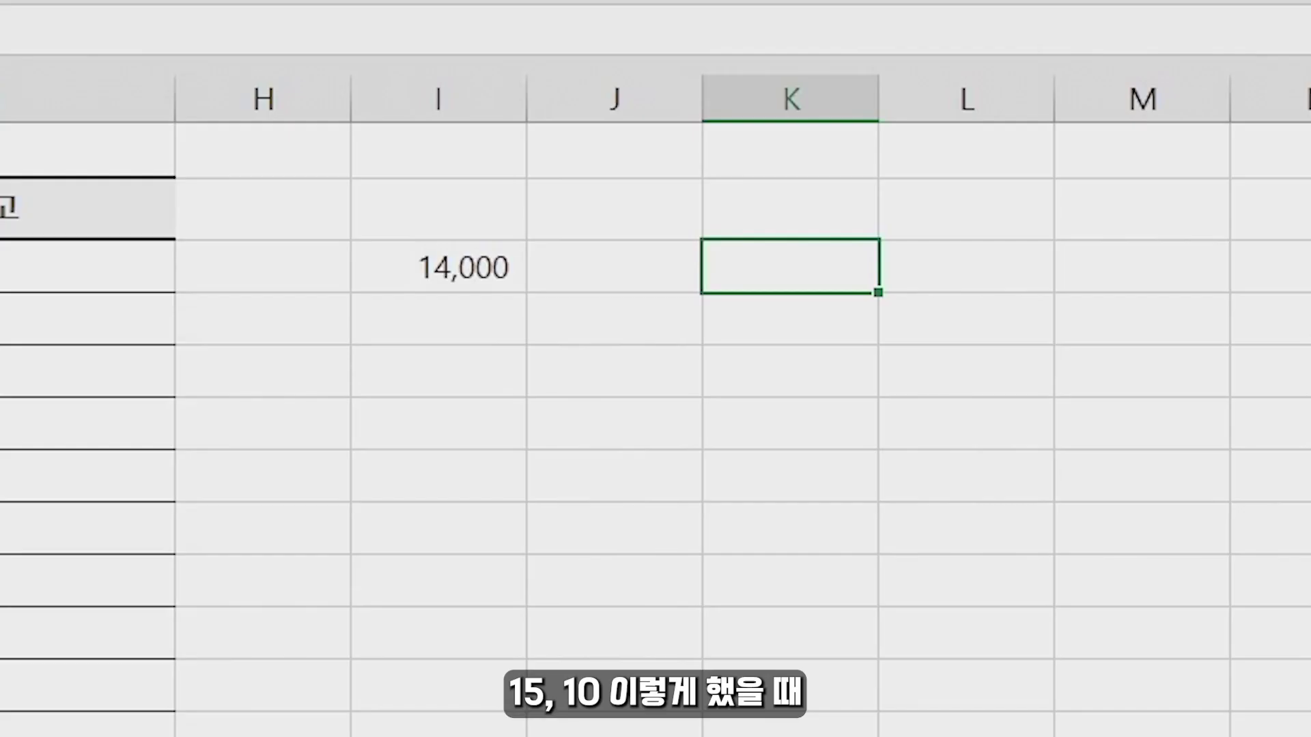
pyautogui.write('15')
pyautogui.press('Tab')
pyautogui.write('1')
pyautogui.press('Up')
pyautogui.press('Right')
pyautogui.write('=')
pyautogui.click(791, 276)
pyautogui.click(1006, 256)
pyautogui.press('Return')
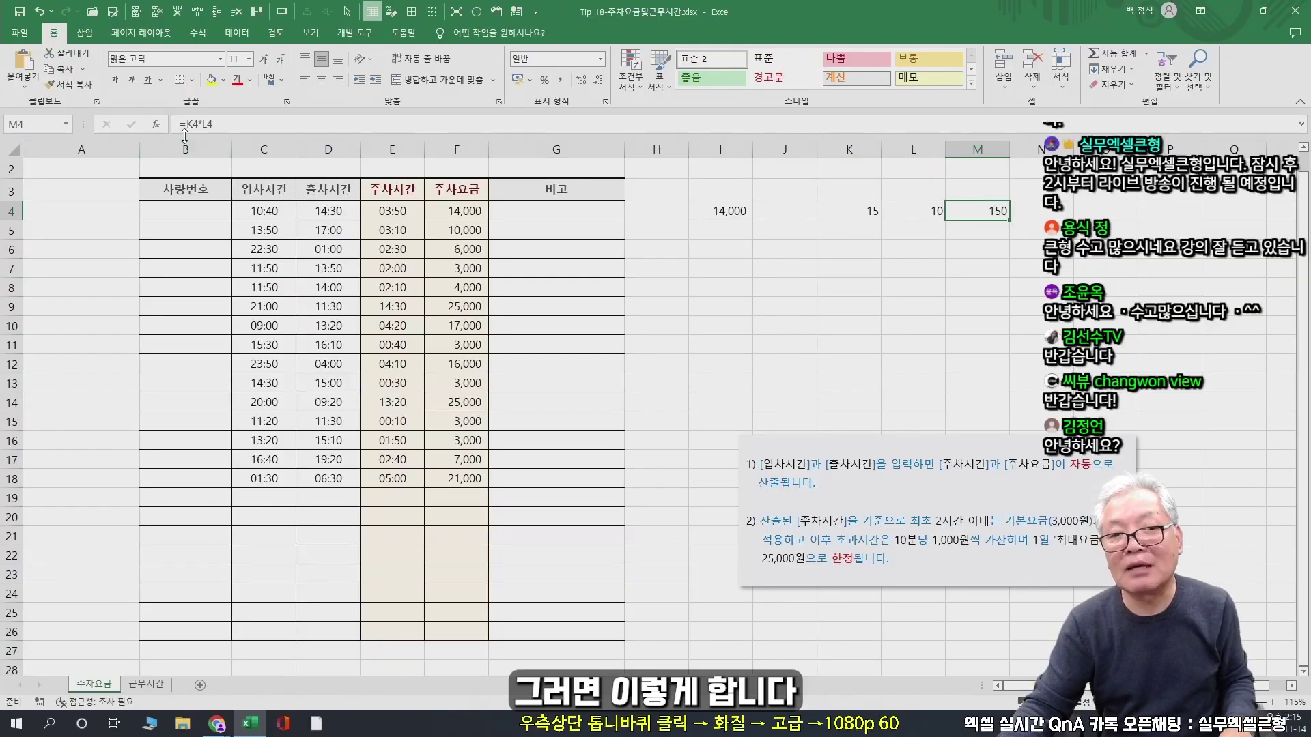
# Cap the product in M4 at 200 by changing its formula to =MIN(K4*L4,200)
pyautogui.click(185, 123)
pyautogui.write('min(')
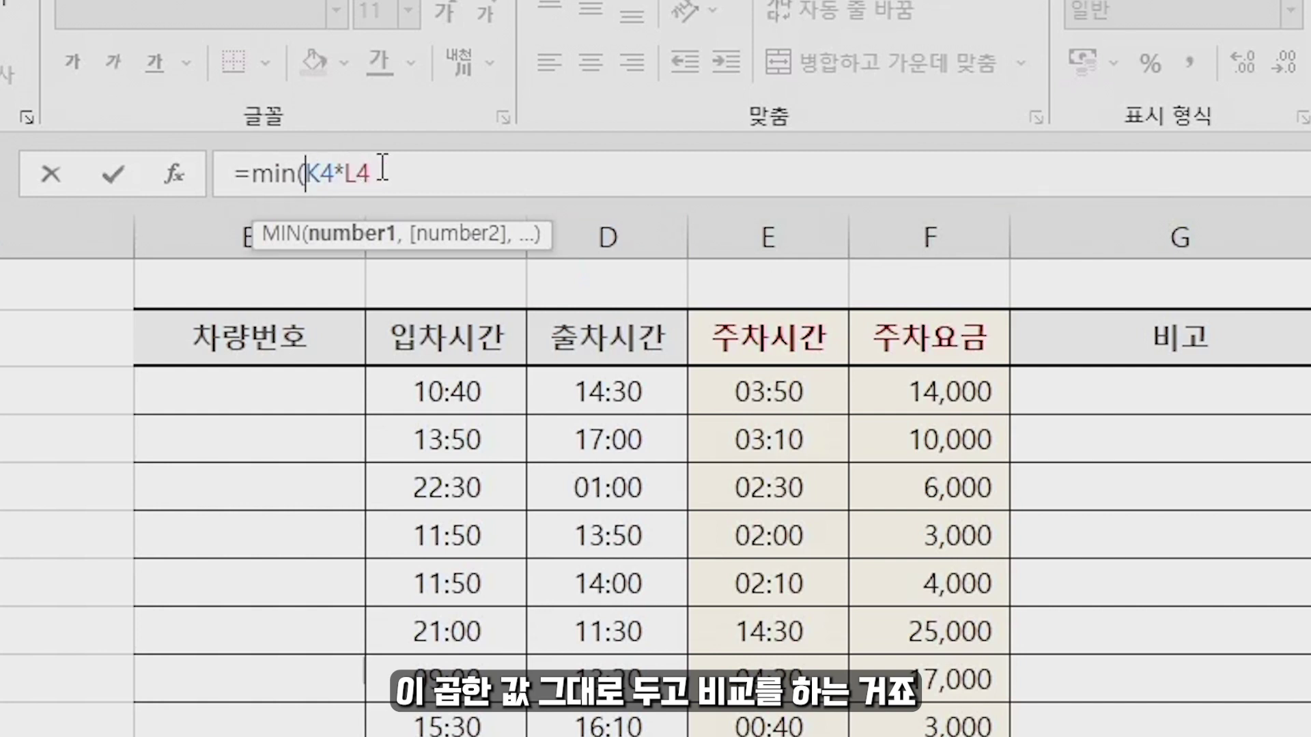
pyautogui.write(',2')
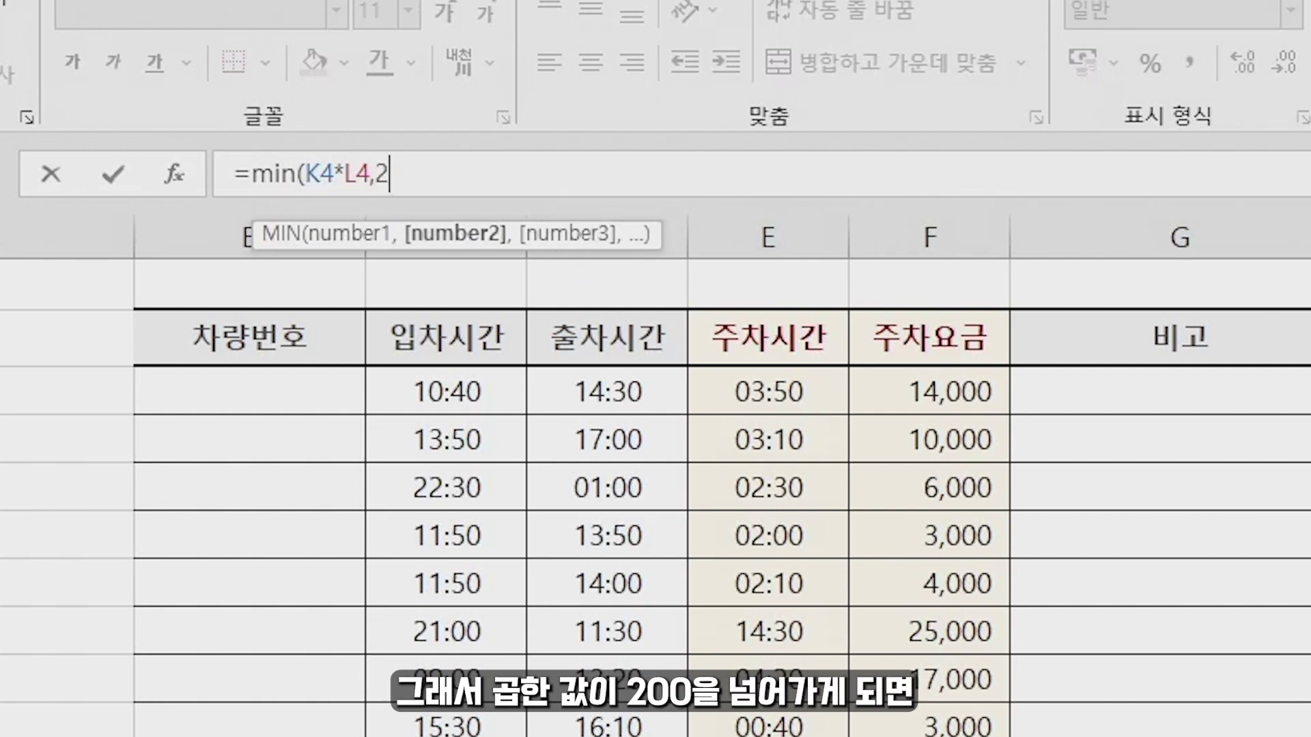
pyautogui.write('00)')
pyautogui.press('Return')
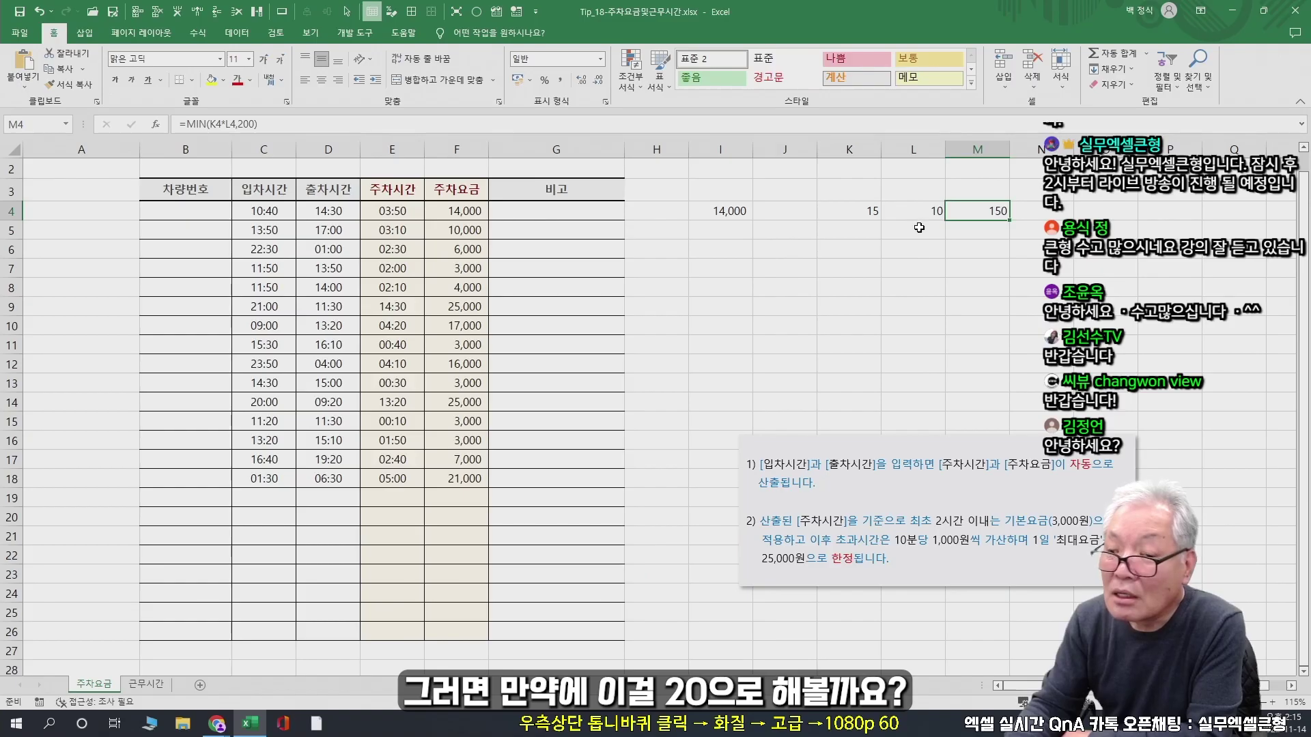
# Change L4 to 20 to test the upper limit, and check the result in M4
pyautogui.click(913, 211)
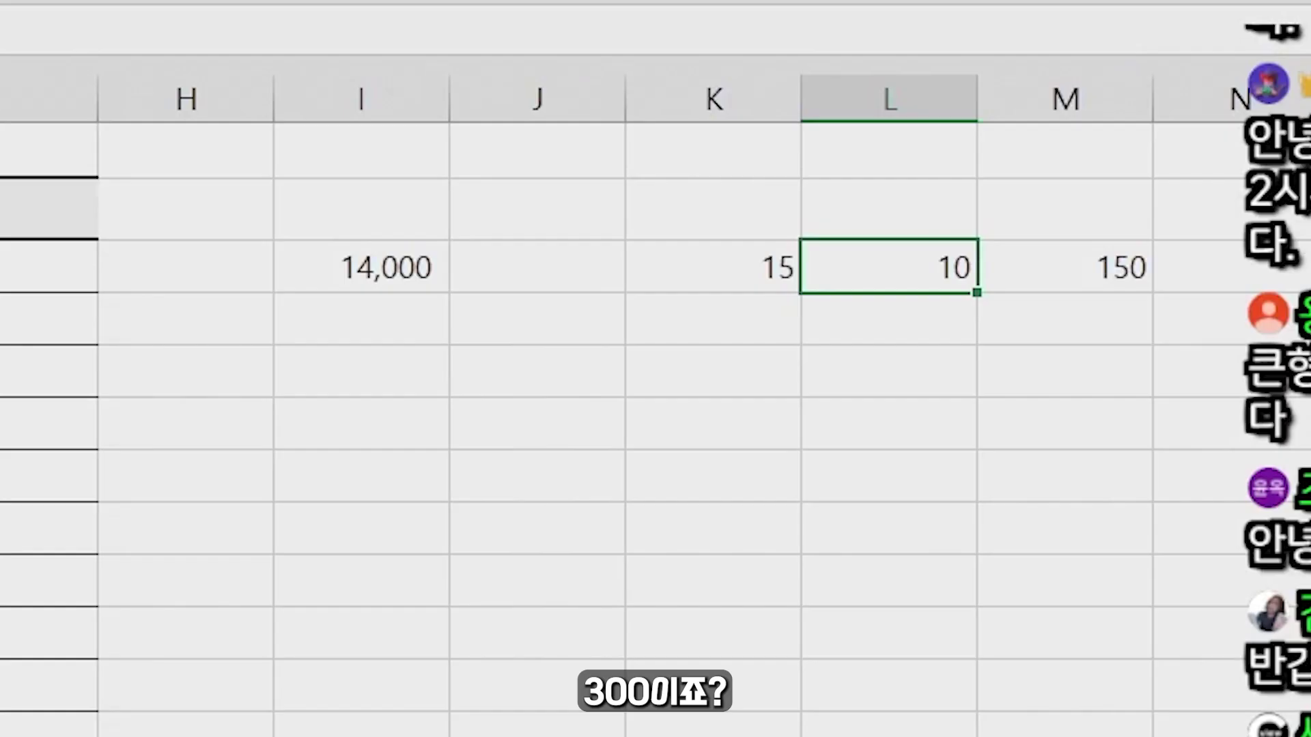
pyautogui.write('20')
pyautogui.press('Return')
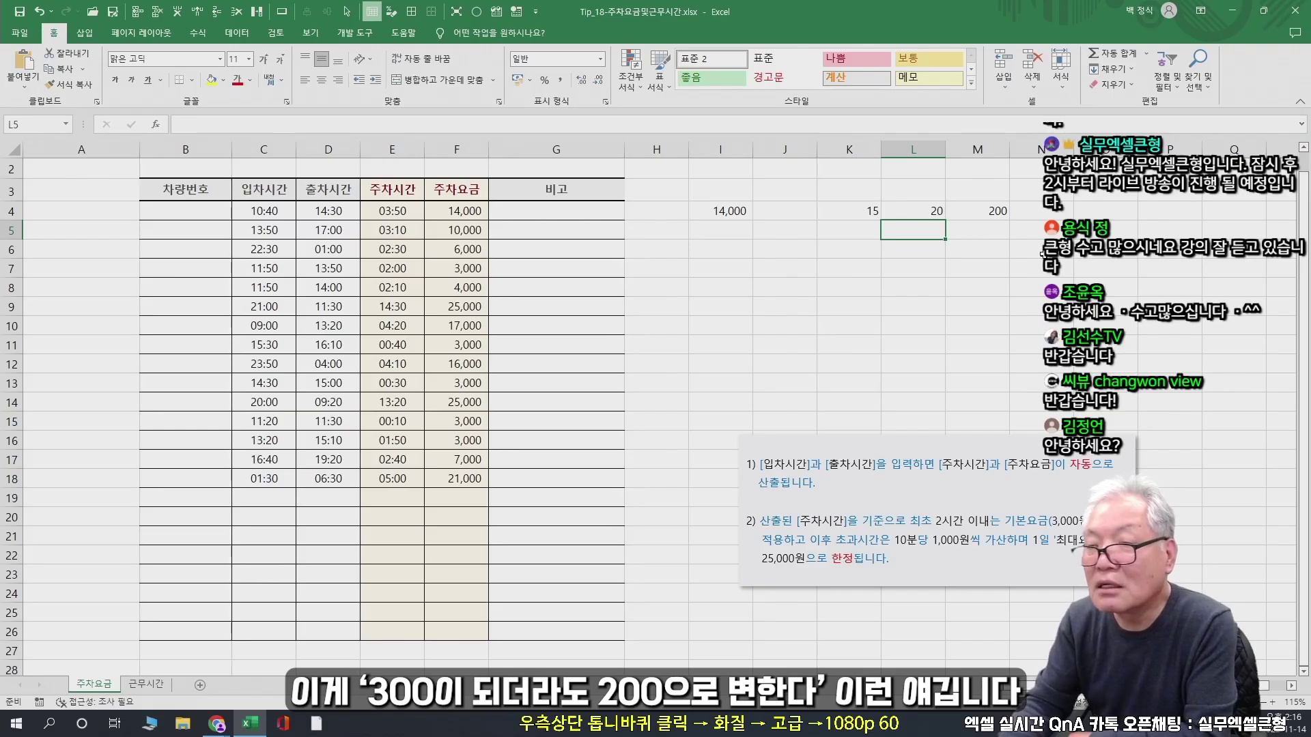
pyautogui.click(977, 211)
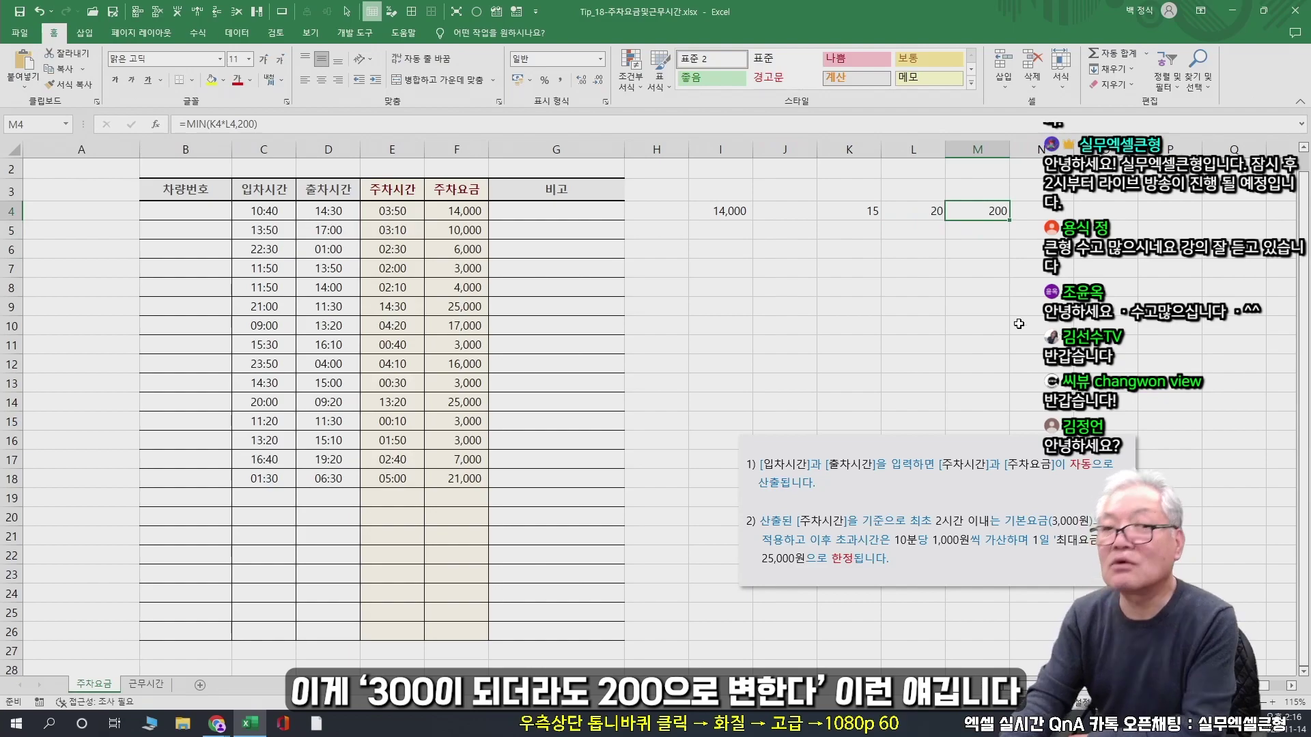
# Move the note box up, enter =(MAX(E4,TIME(2,0,0))-TIME(2,0,0))*24*6000+3000 in K5, and format K5 as General (일반)
pyautogui.click(995, 441)
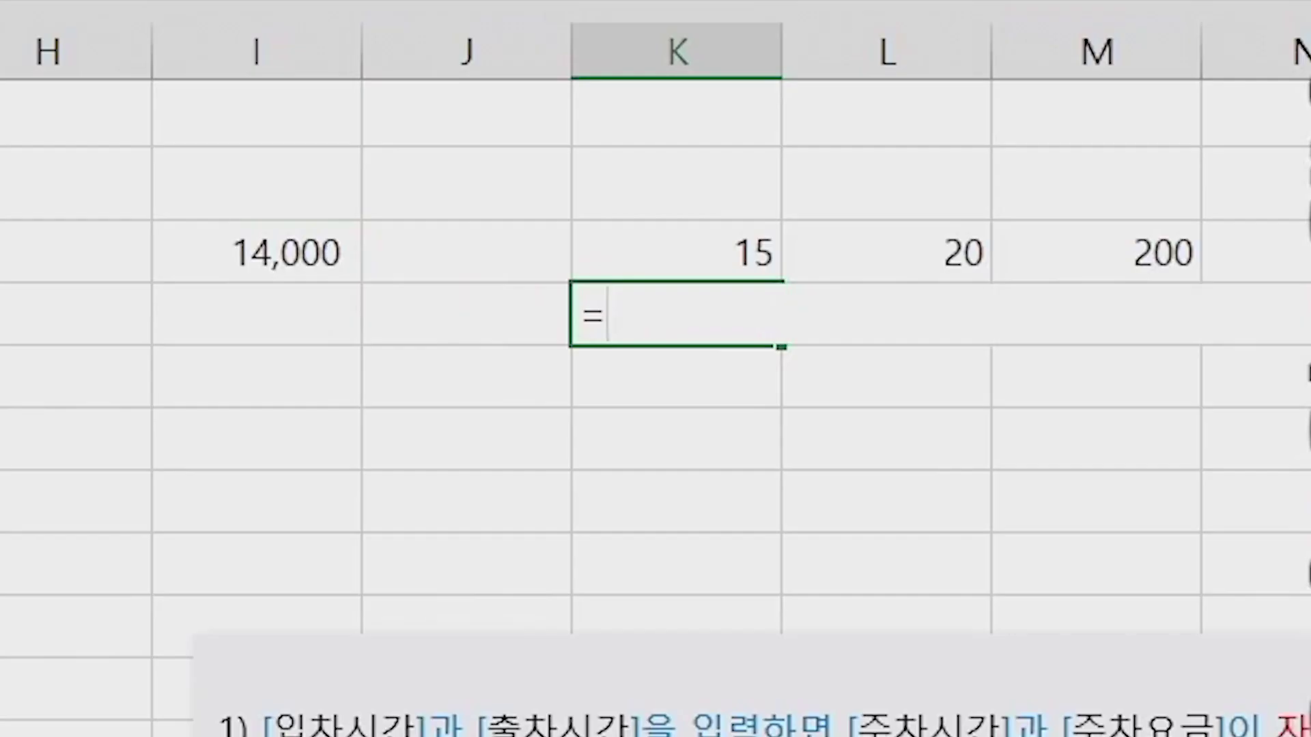
pyautogui.write('K4')
pyautogui.press('Return')
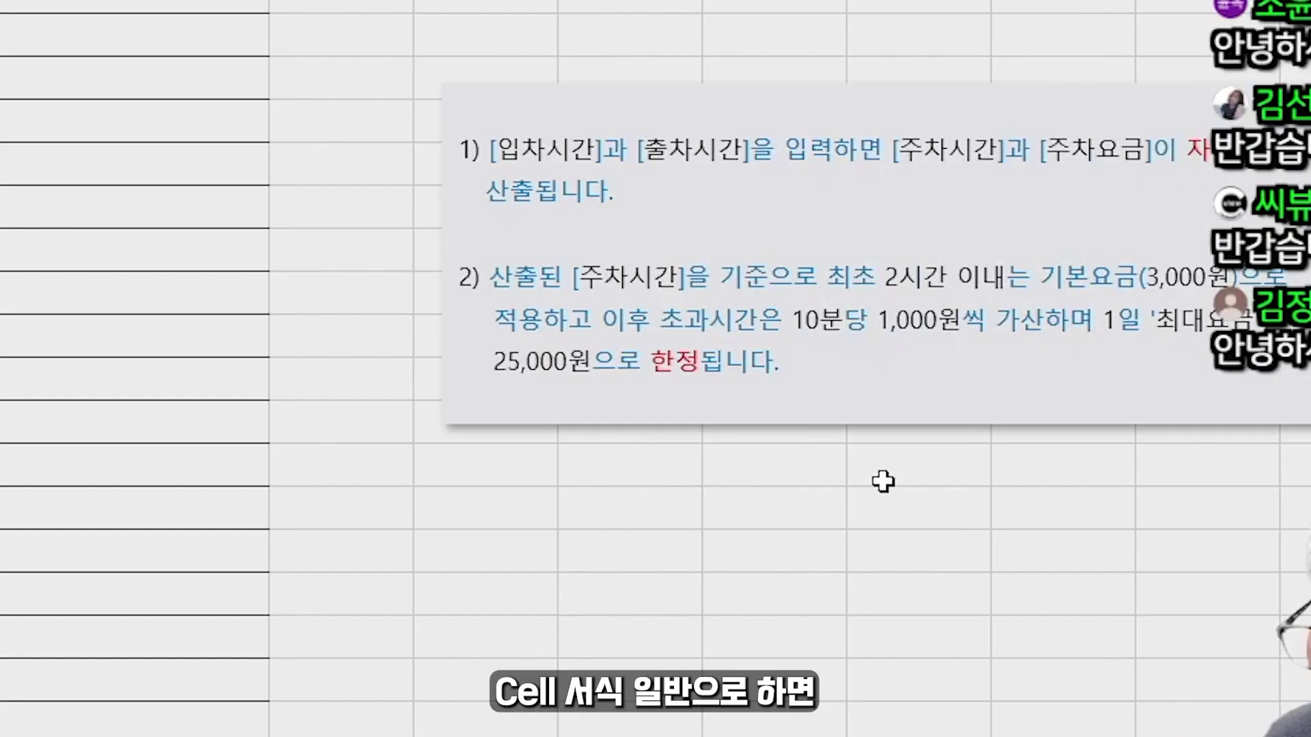
pyautogui.hotkey('ctrl', '1')
pyautogui.click(527, 194)
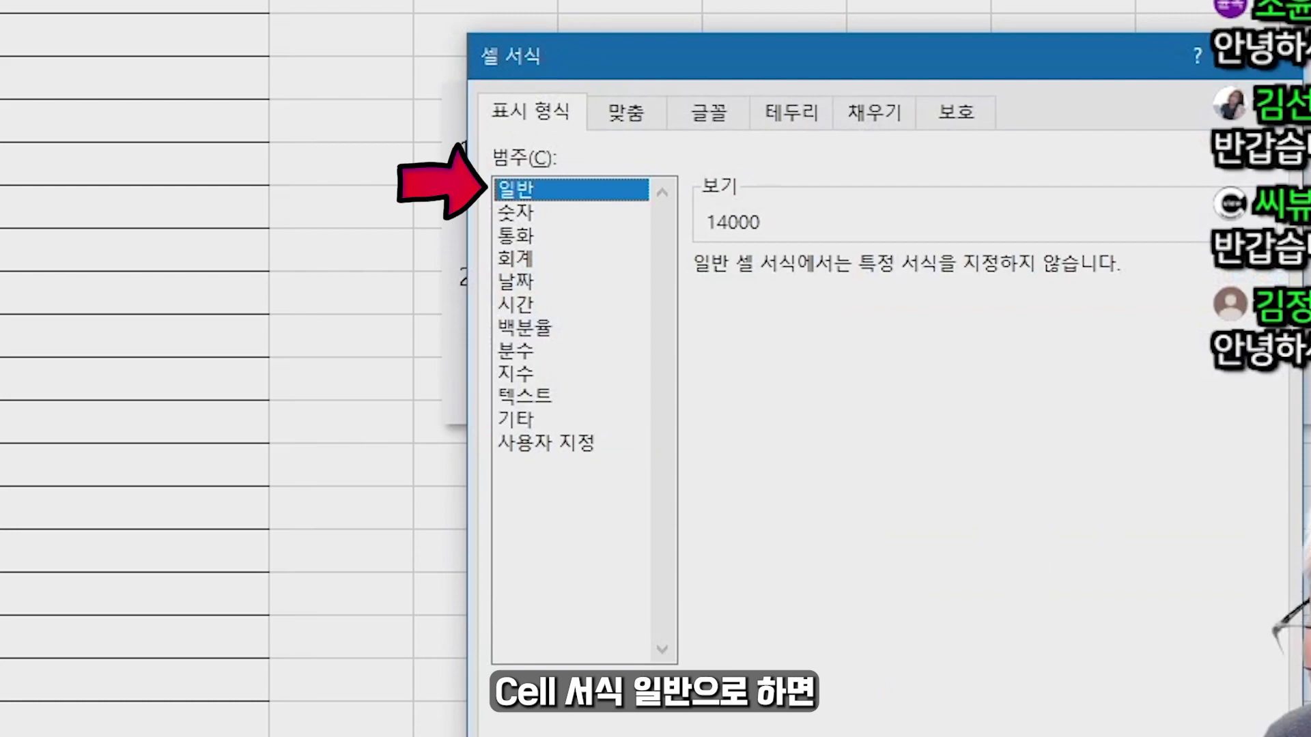
pyautogui.press('Return')
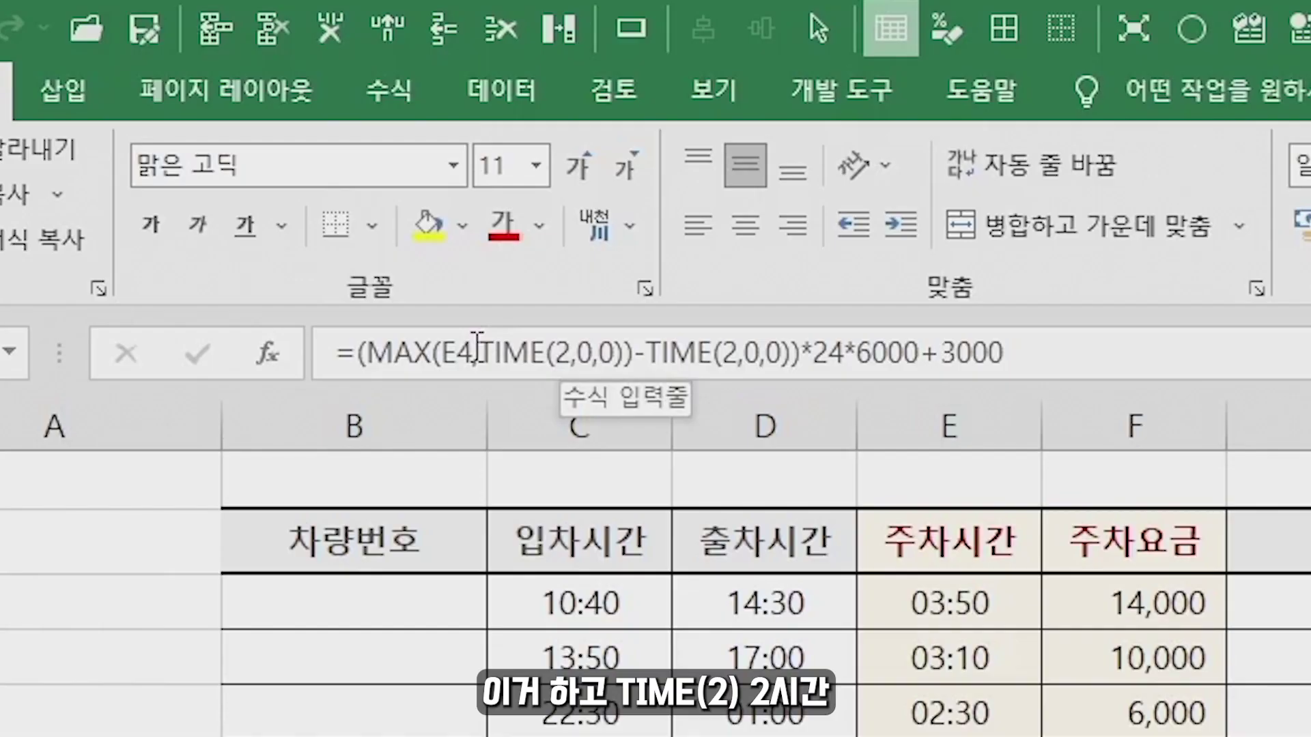
# Evaluate the MAX(E4,TIME(2,0,0))-TIME(2,0,0) part of K5's formula and put its value in K7
pyautogui.click(492, 360)
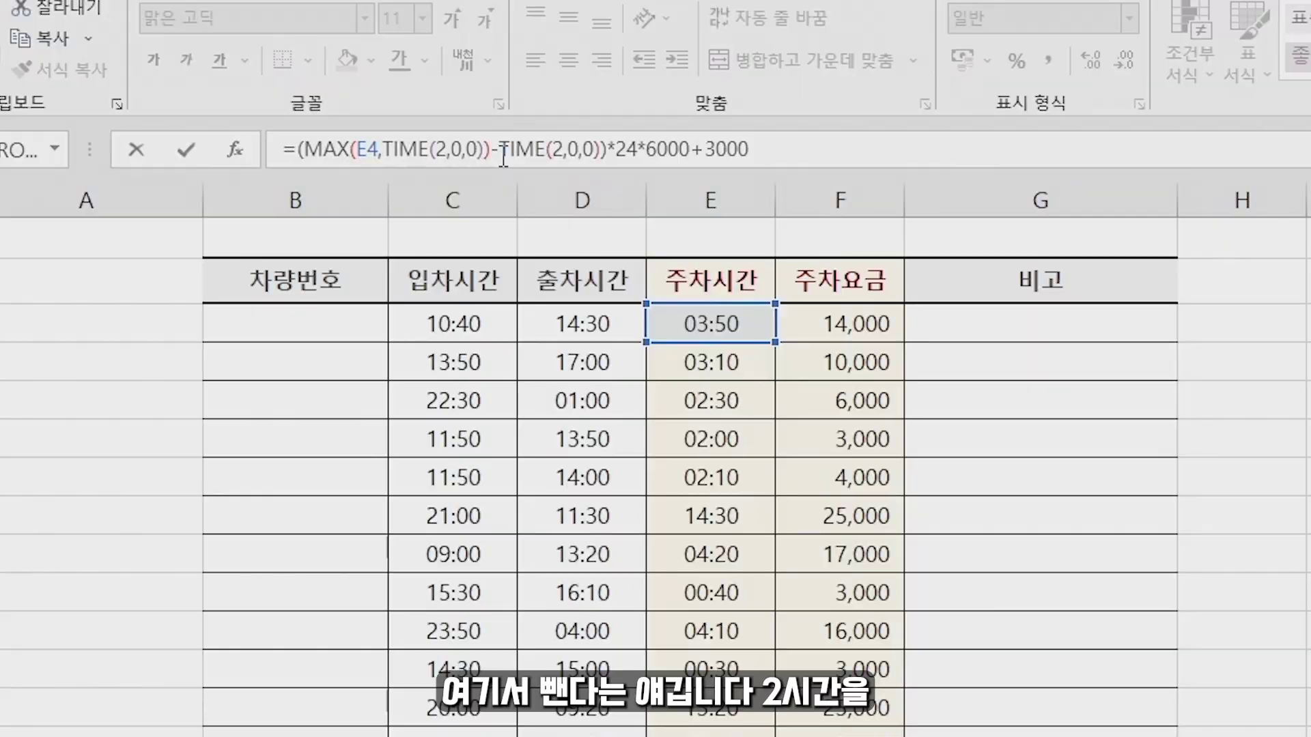
pyautogui.moveTo(594, 154); pyautogui.dragTo(600, 150)
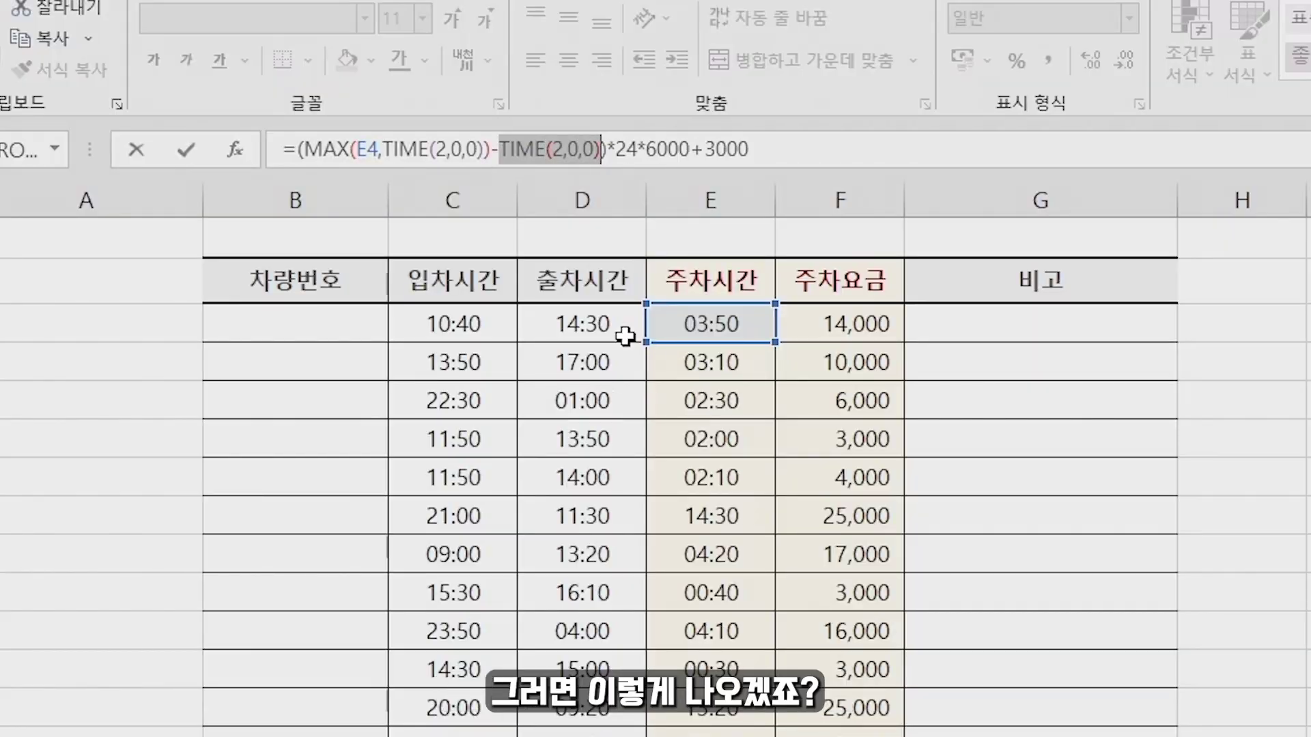
pyautogui.press('F9')
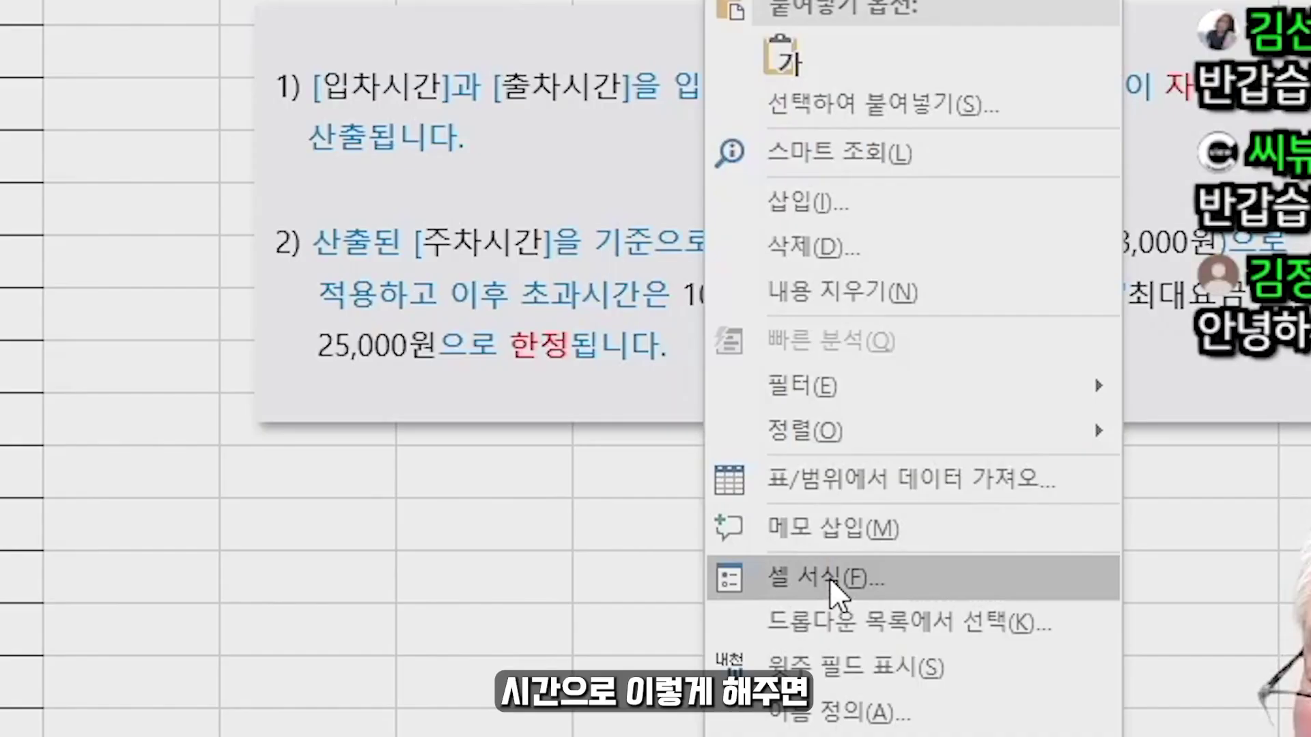
# Format cell K7 with the Time (시간) number category
pyautogui.click(766, 579)
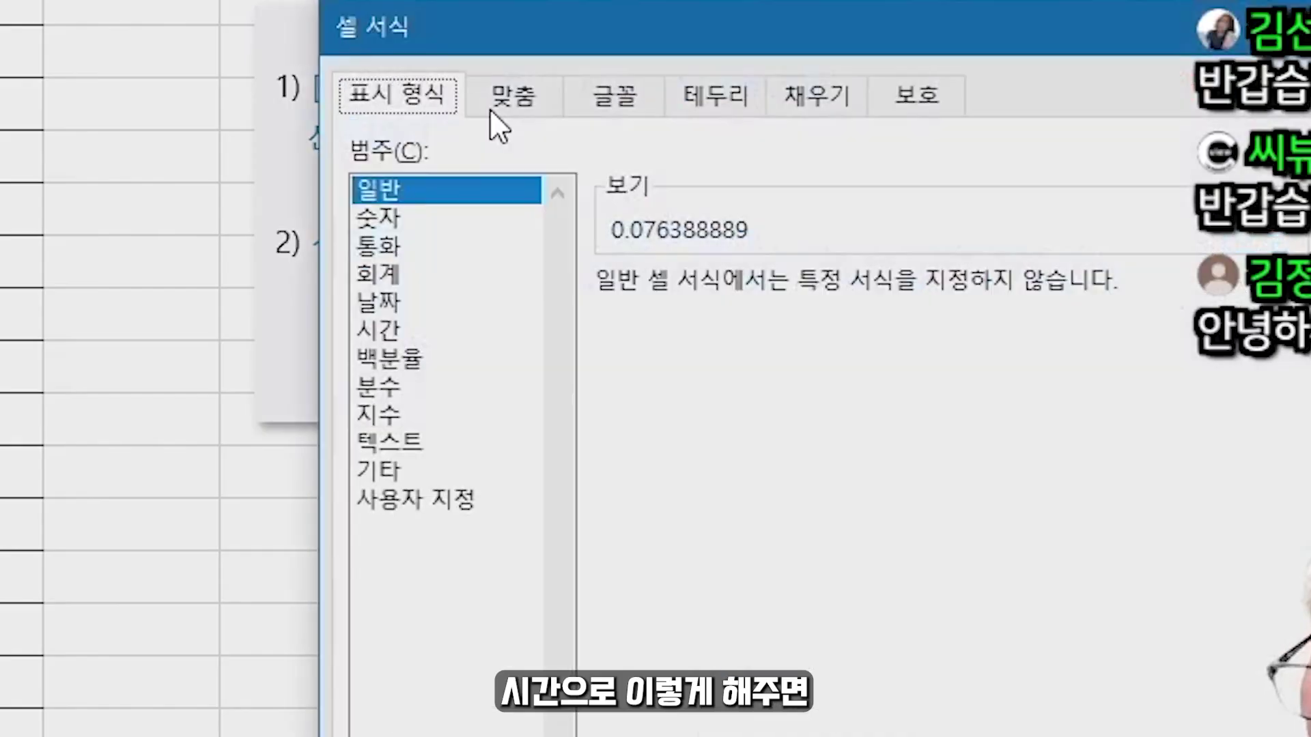
pyautogui.click(377, 330)
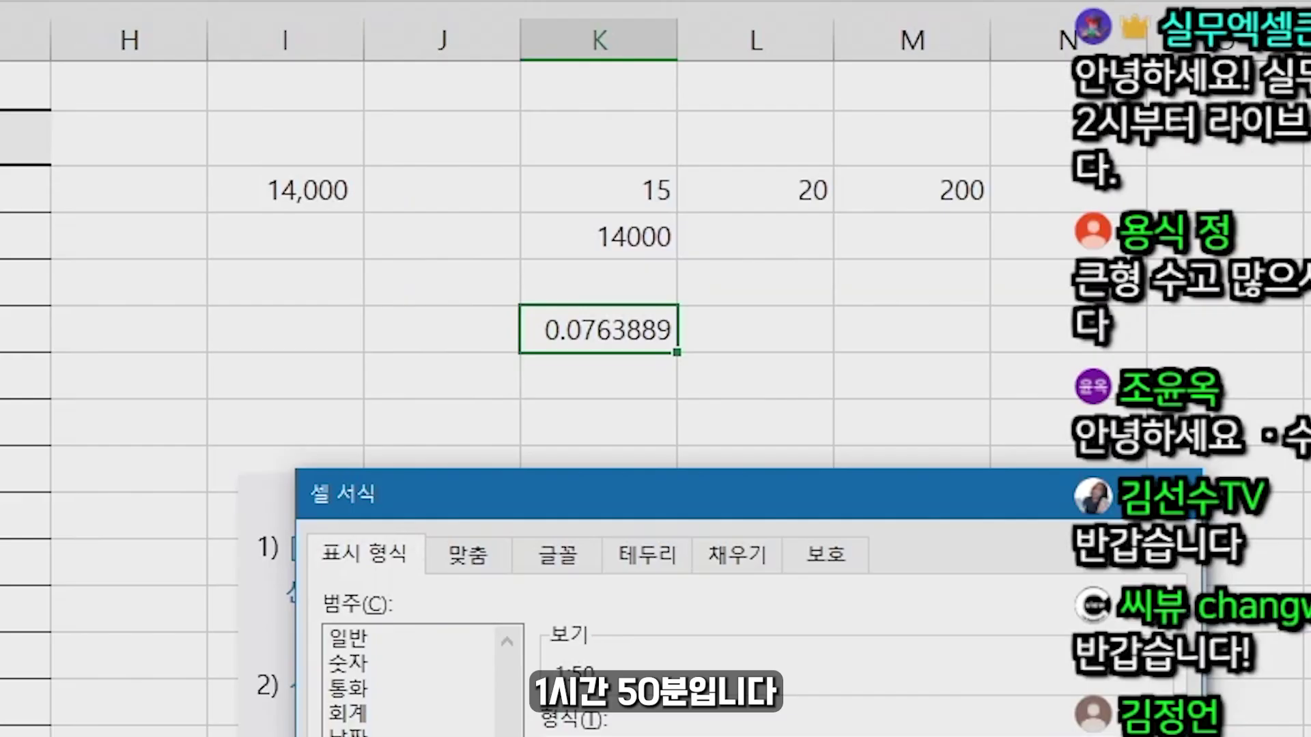
pyautogui.press('Return')
# Compare E4's parking time with the excess time in K7, and examine the excess-charge part of K5's formula before the base fee
pyautogui.click(392, 211)
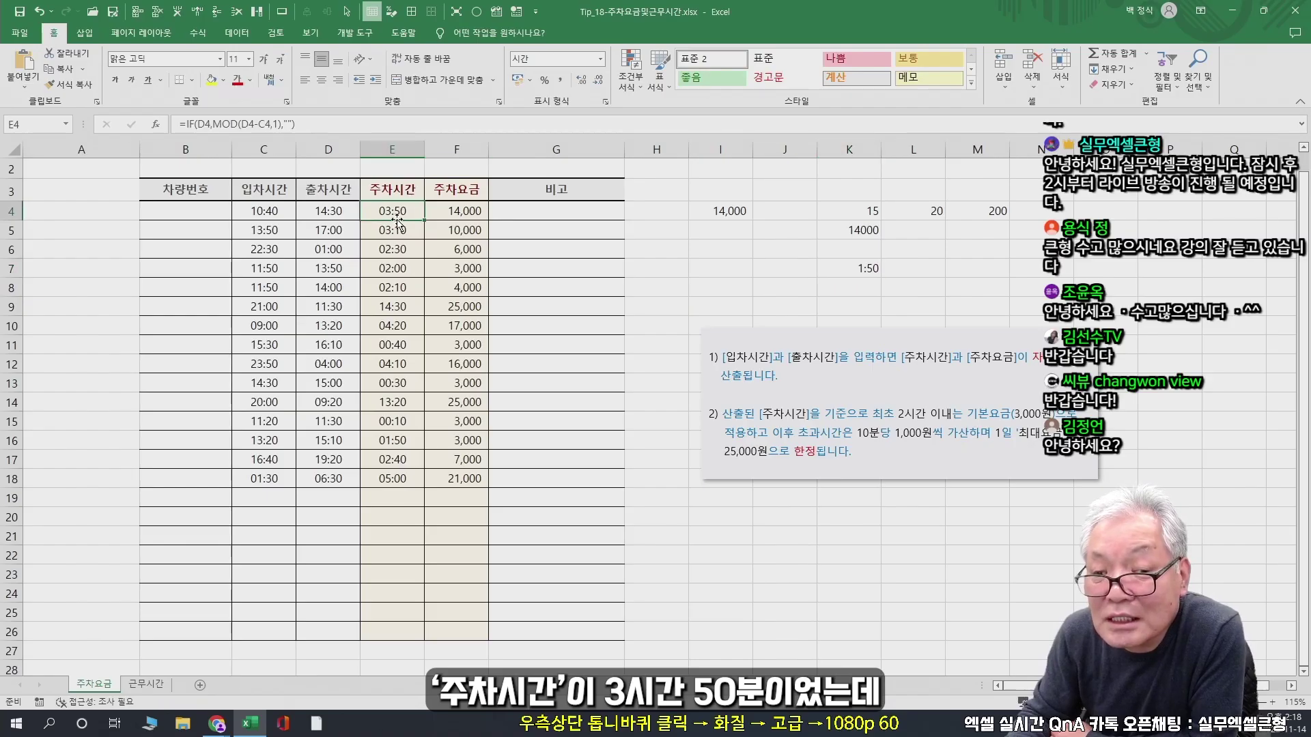
pyautogui.click(861, 272)
pyautogui.doubleClick(855, 228)
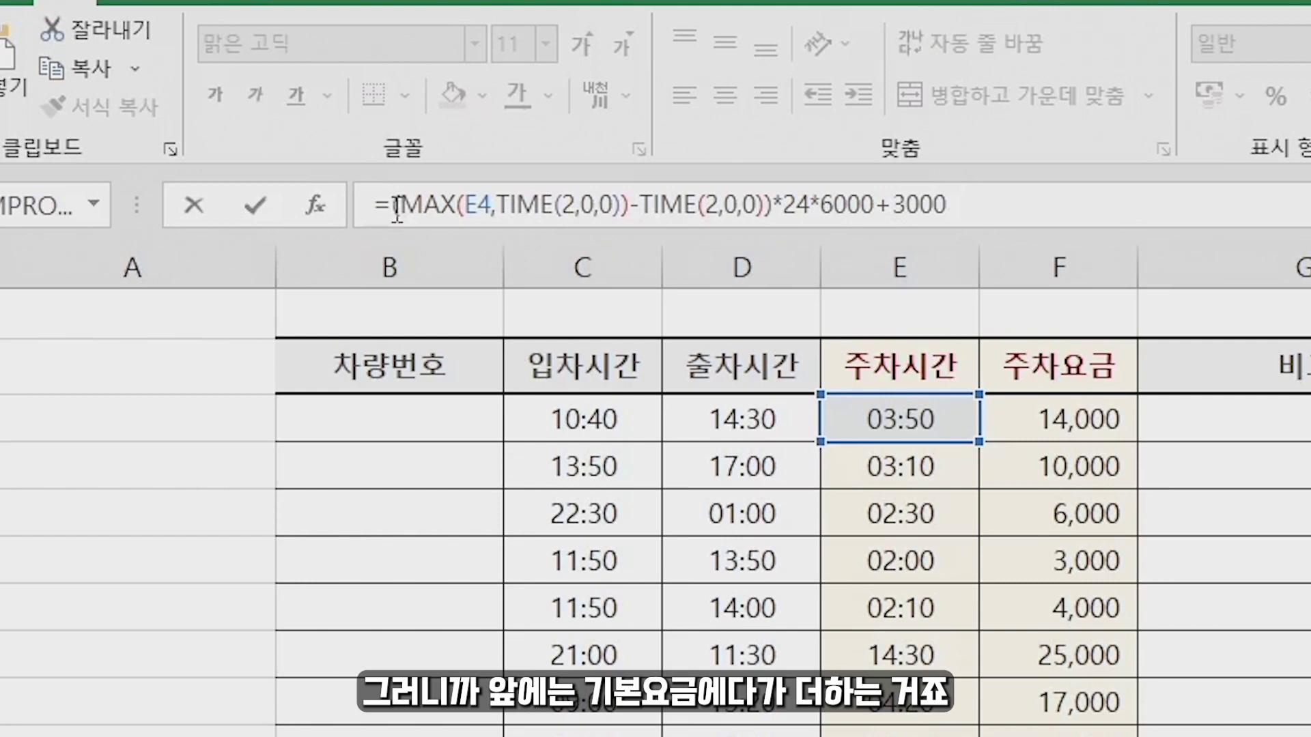
pyautogui.moveTo(186, 124); pyautogui.dragTo(388, 124)
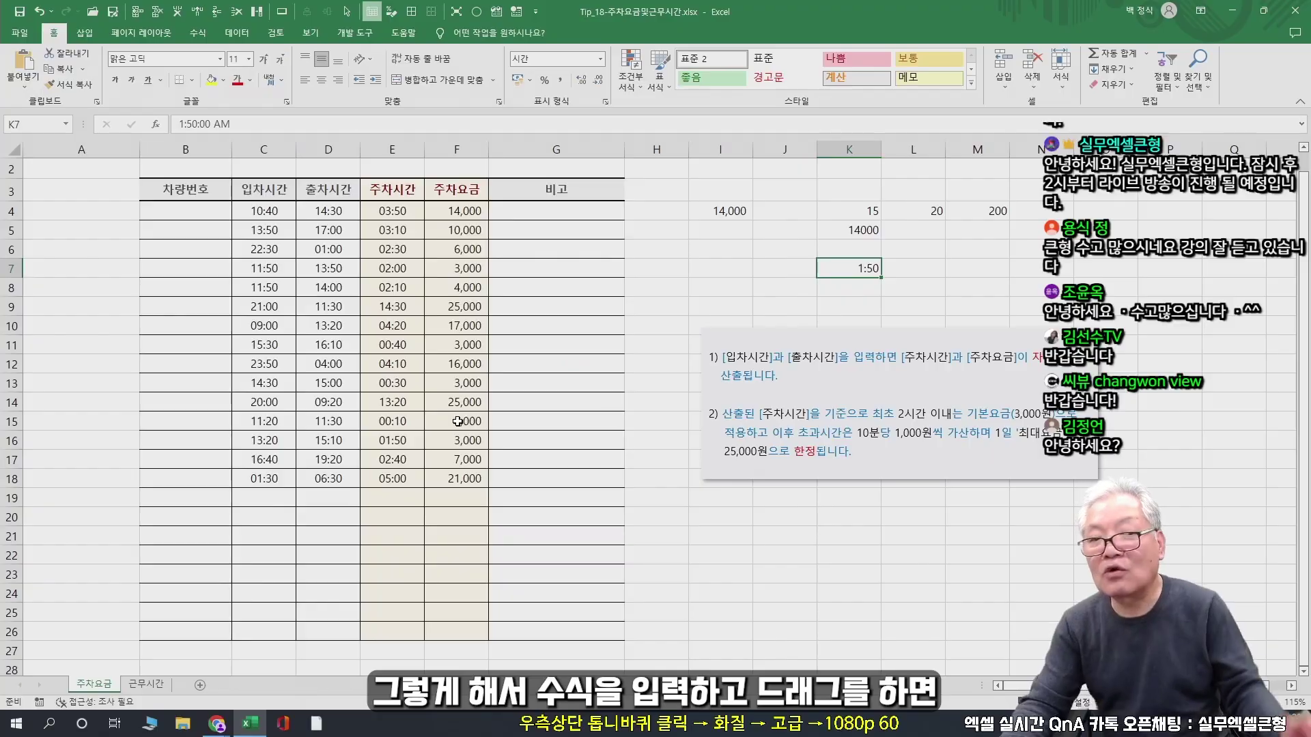
# Fill the parking-fee (주차요금) formula from F4 down to F18
pyautogui.hotkey('ctrl', 'Return')
pyautogui.moveTo(489, 220); pyautogui.dragTo(492, 487)
pyautogui.click(1289, 736)
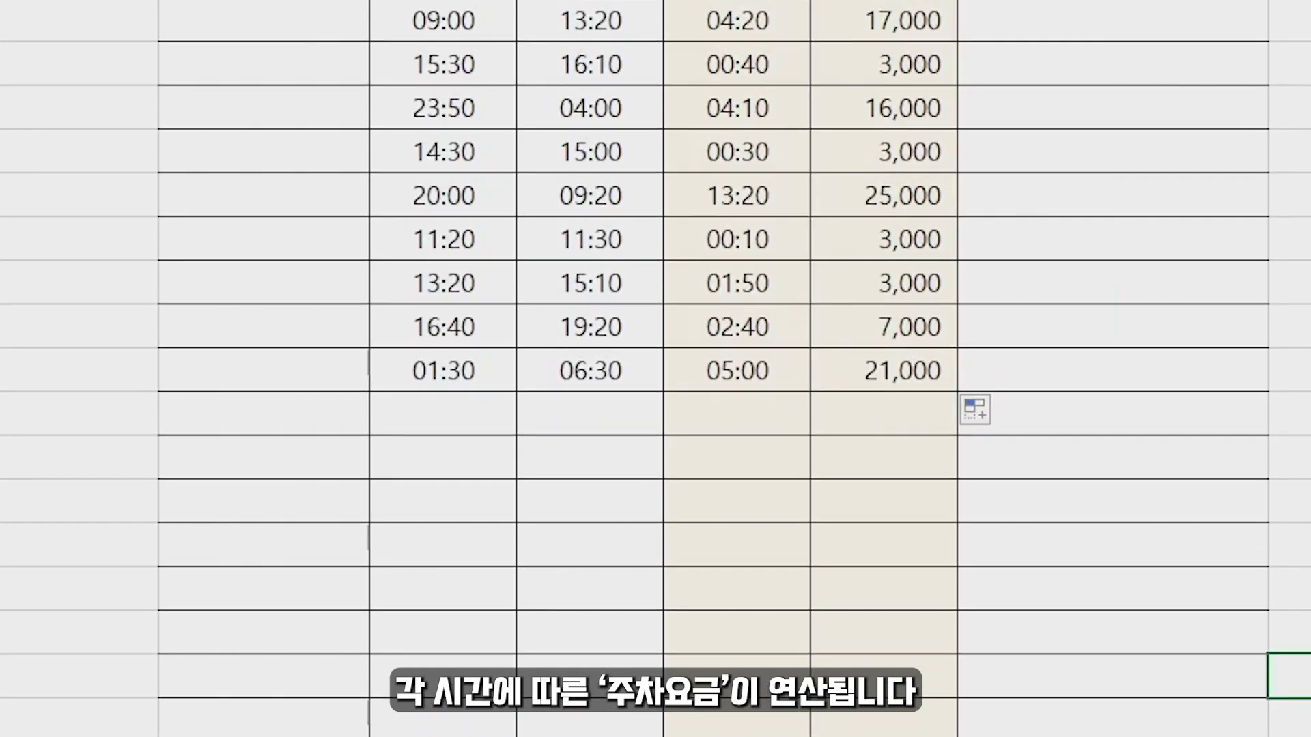